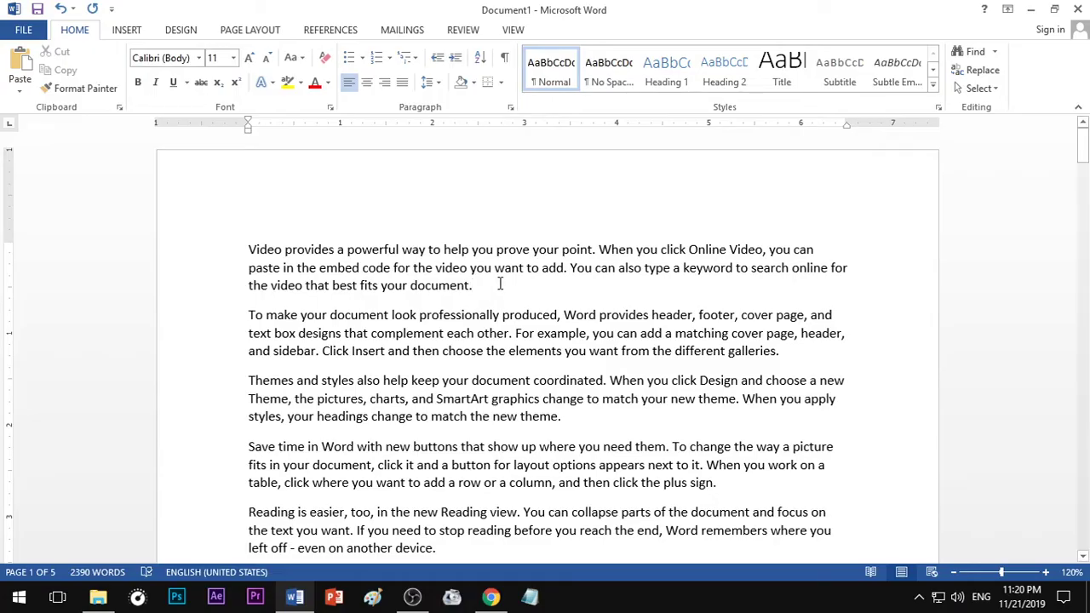
- Show the Insert ribbon tab and scroll the document down and back to the top
left_click(125, 30)
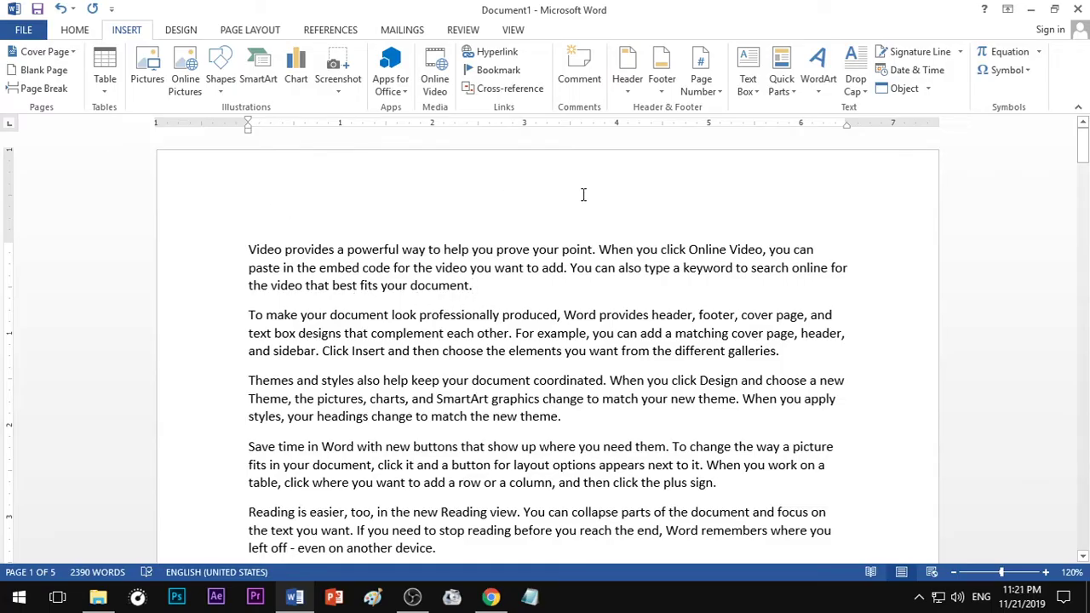
scroll(488, 210, "down", 15)
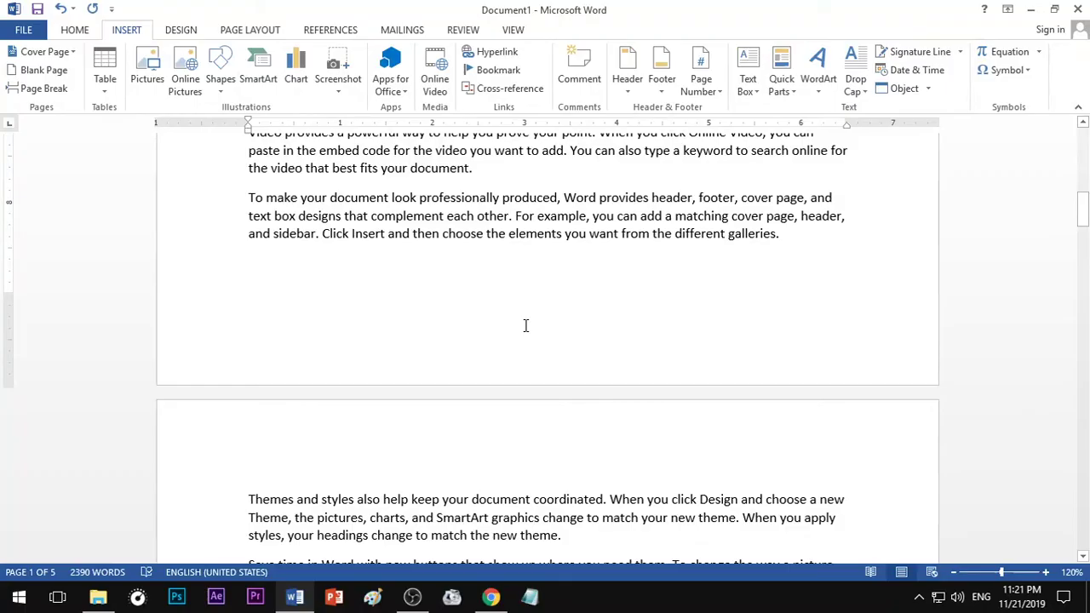
scroll(525, 325, "up", 15)
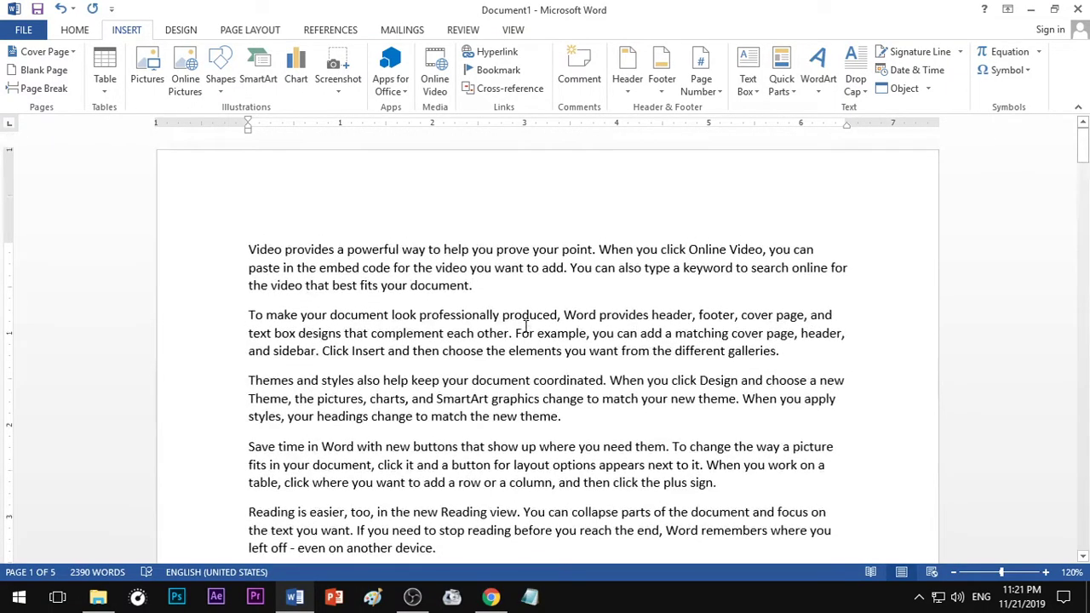
- Open the page header area for editing
double_click(496, 203)
scroll(460, 234, "down", 8)
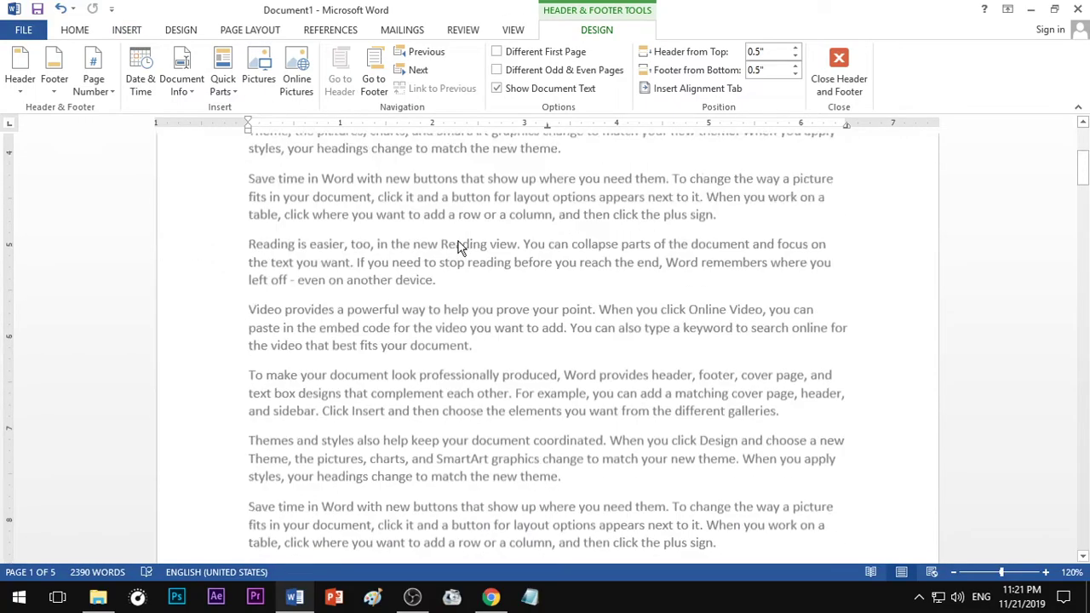
scroll(459, 243, "down", 4)
scroll(460, 242, "down", 5)
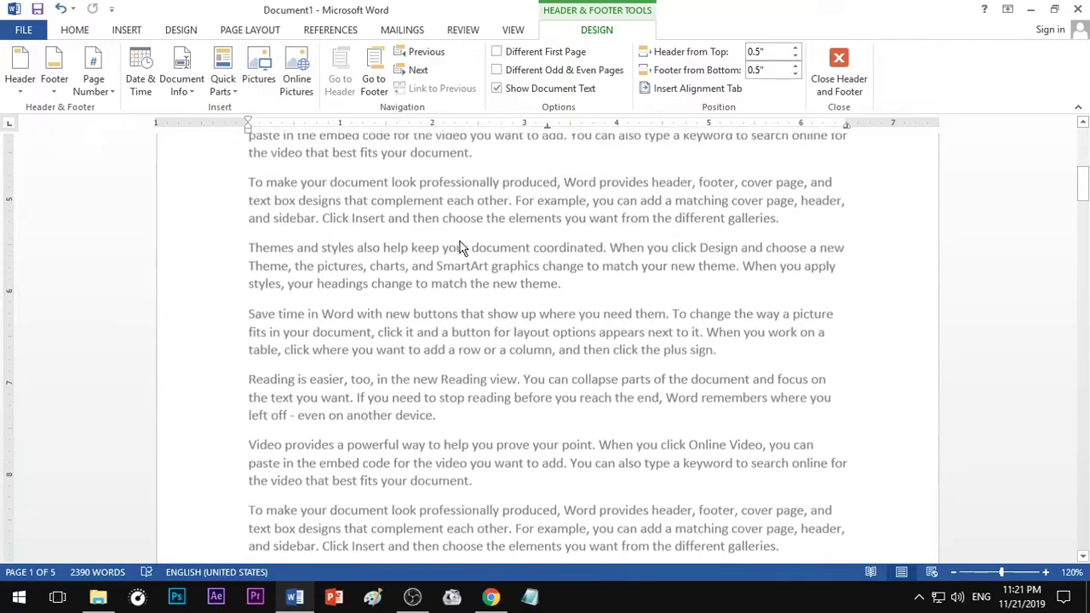
scroll(460, 247, "up", 2)
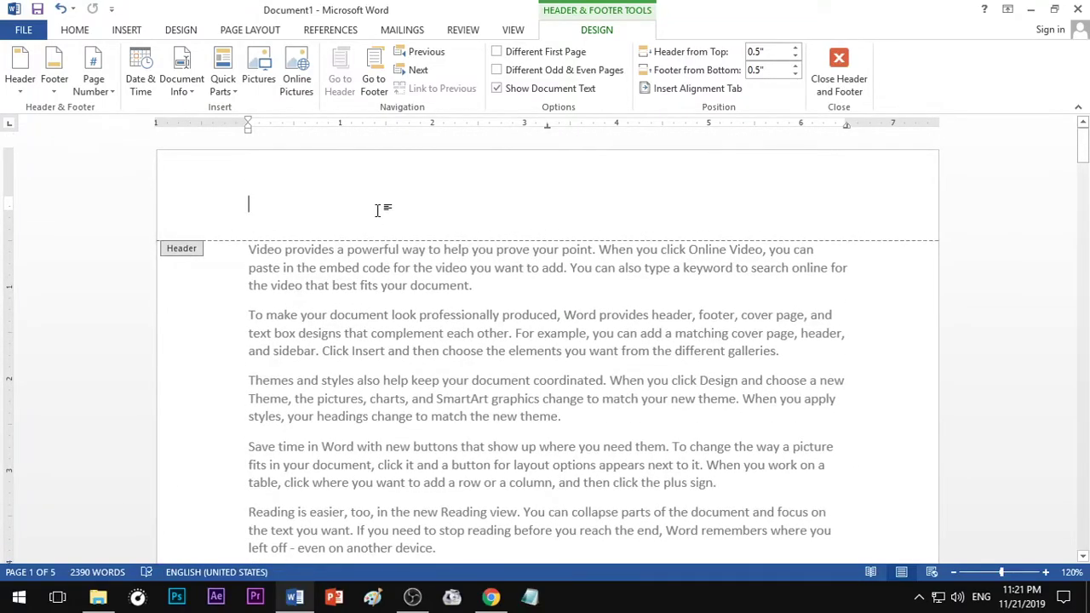
- Type 'Endless Knowledge' and the date 11/21/2019 on two header lines
type("Endl")
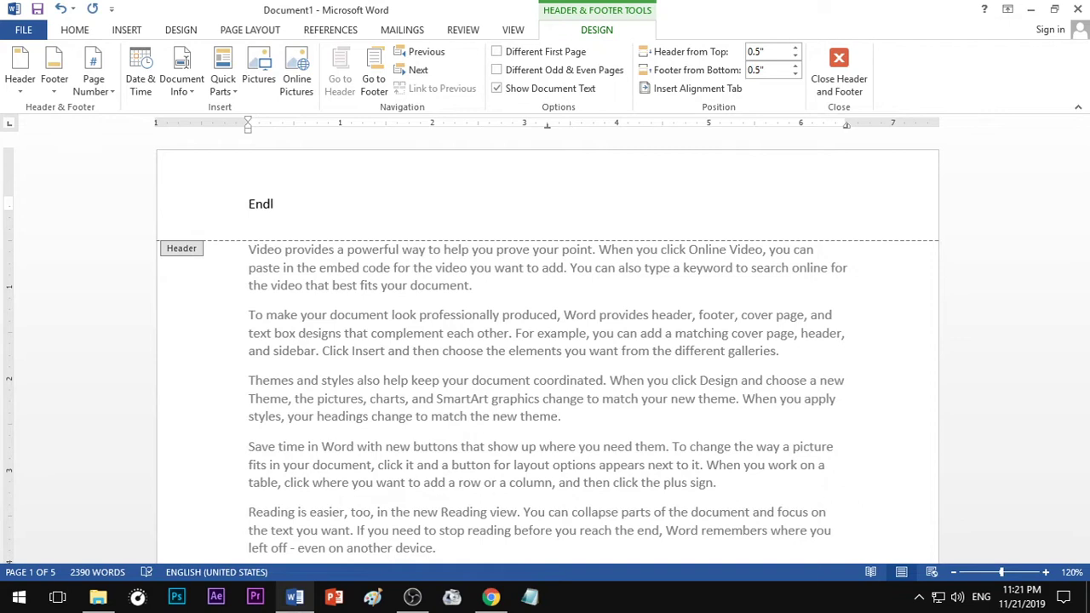
type("ess Knowledge")
key("Return")
type("11/12")
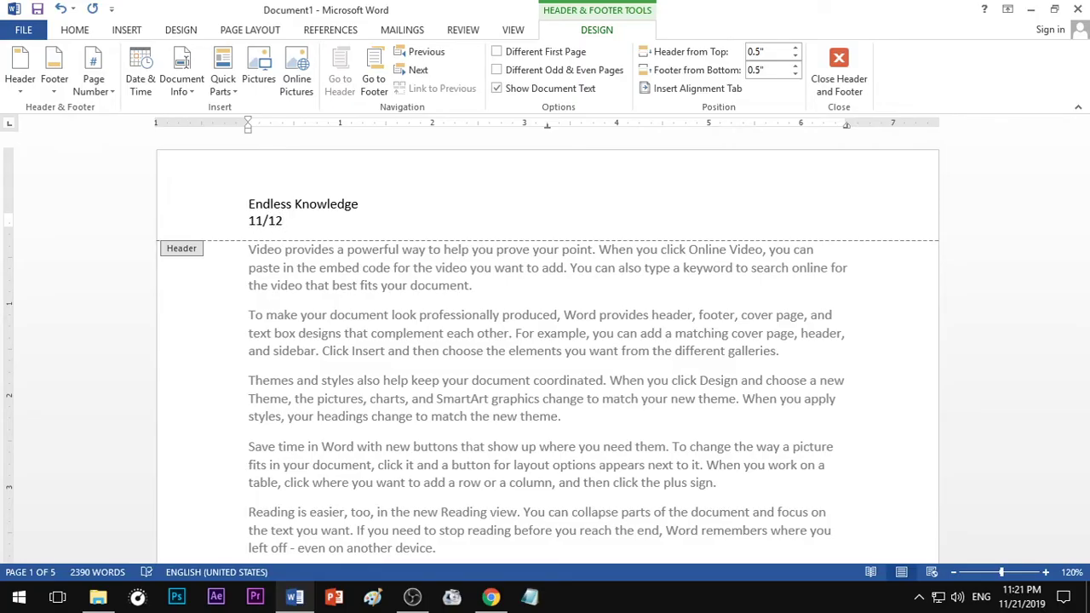
key("BackSpace")
key("BackSpace")
type("21/2019")
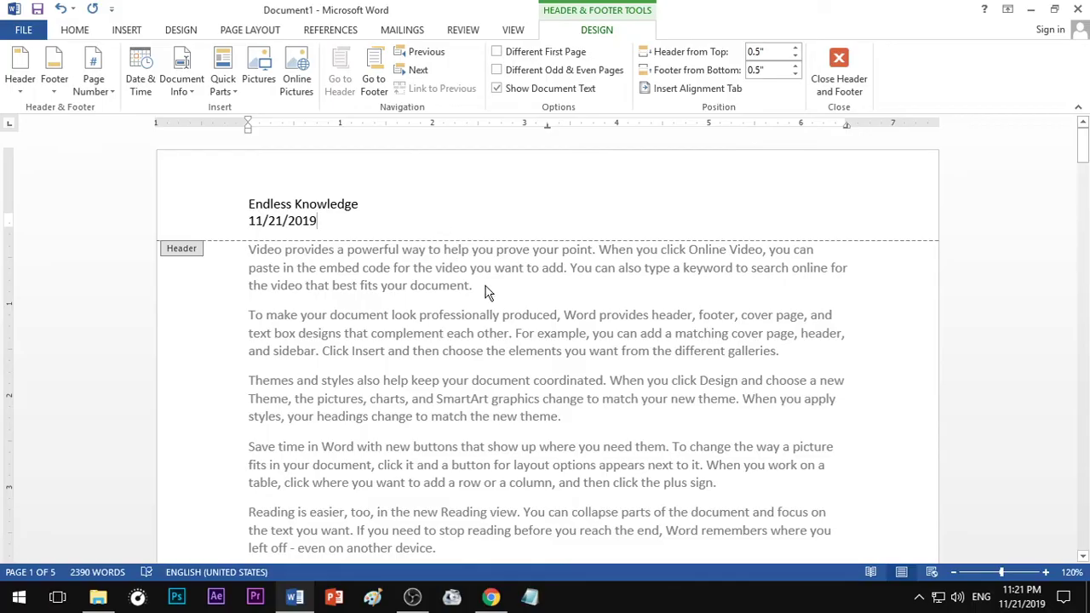
scroll(479, 290, "down", 6)
scroll(479, 290, "down", 8)
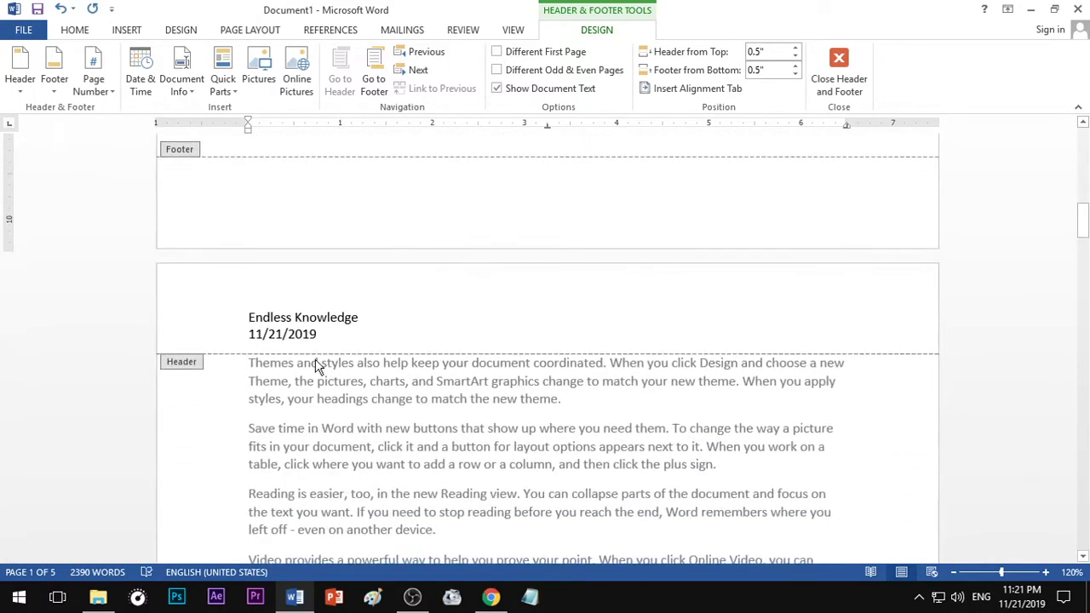
scroll(346, 334, "down", 10)
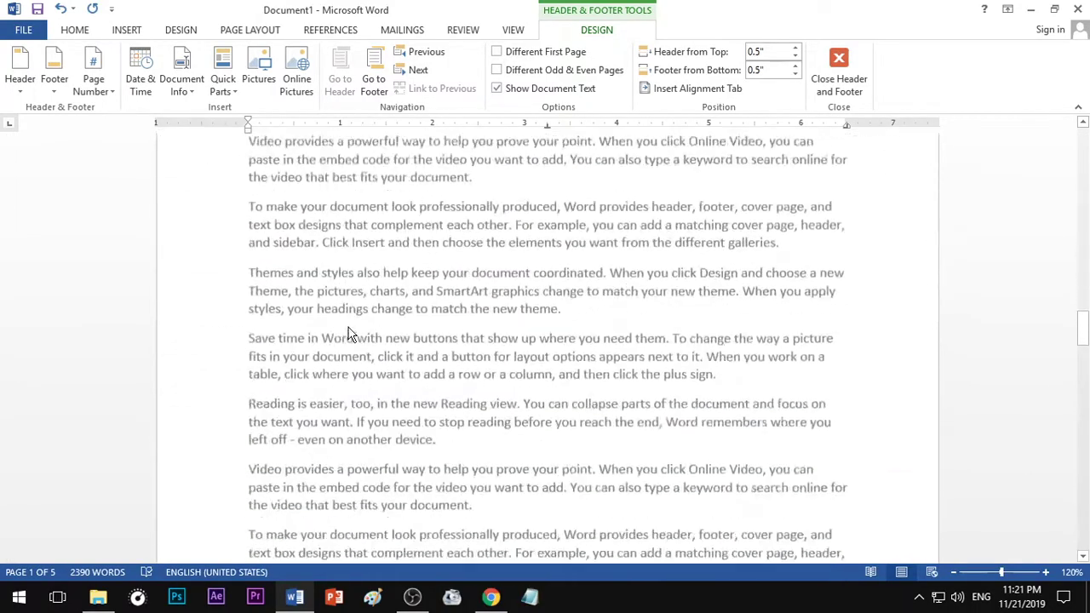
- Delete both typed header lines and return to editing the document body
key("ctrl+Home")
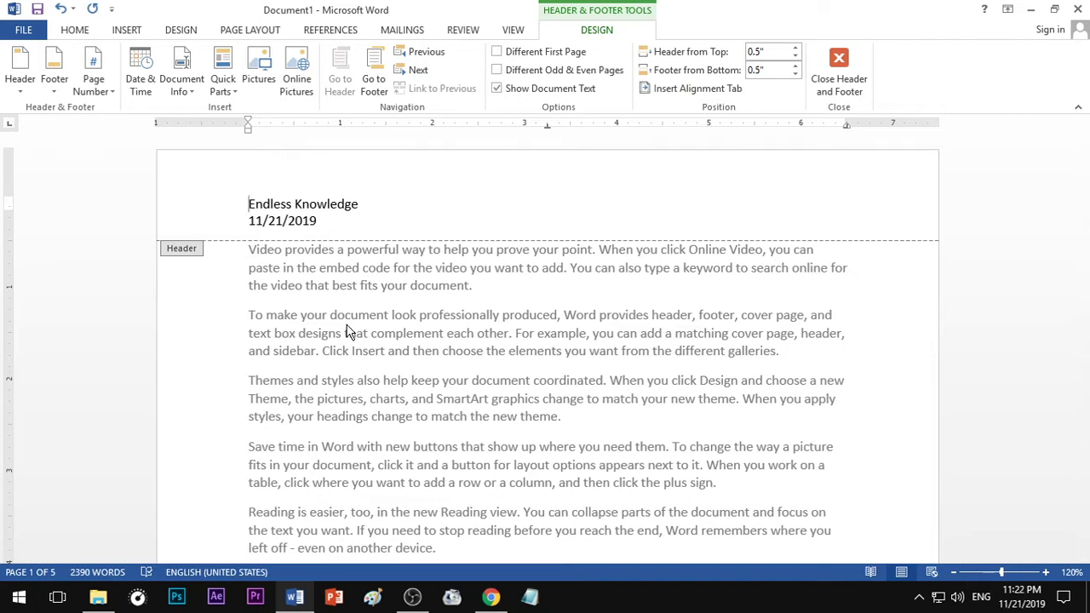
left_click_drag(316, 220, 236, 203)
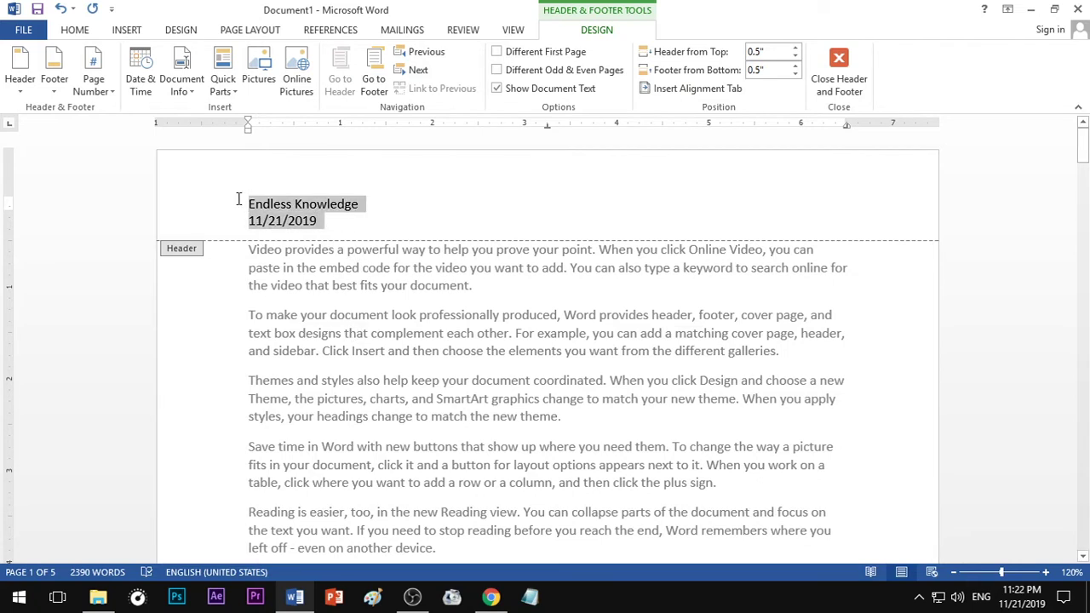
key("Delete")
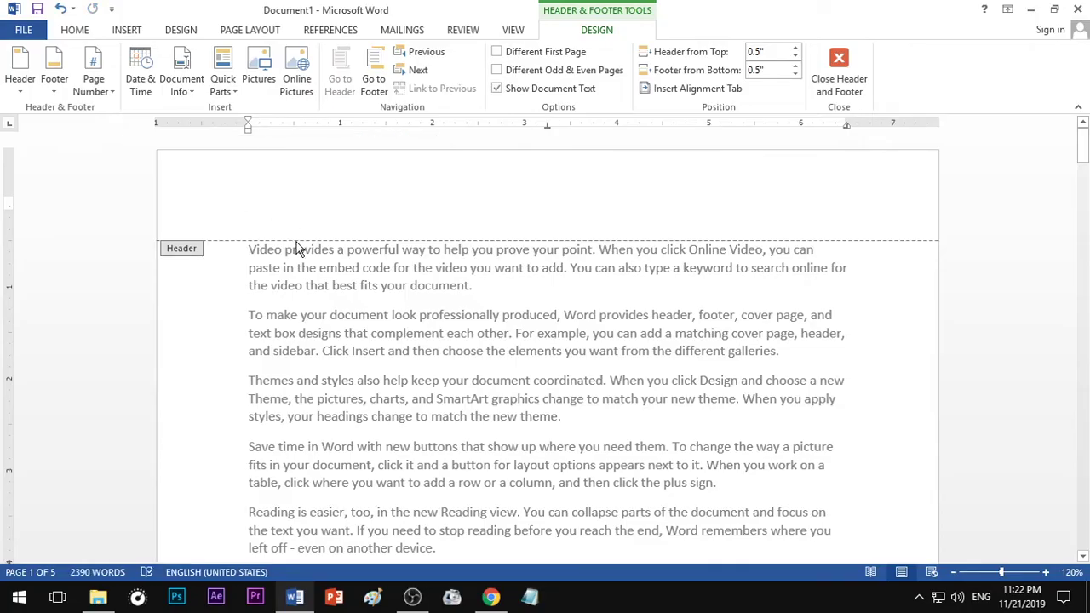
double_click(402, 315)
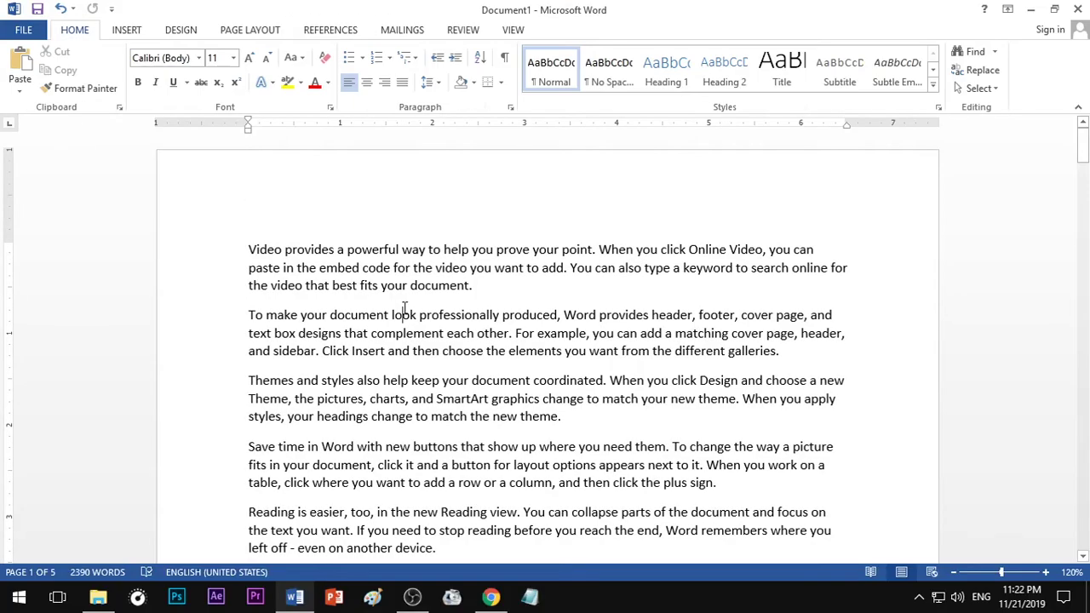
- Apply the built-in Whisp design from the Insert tab's Header gallery
left_click(128, 33)
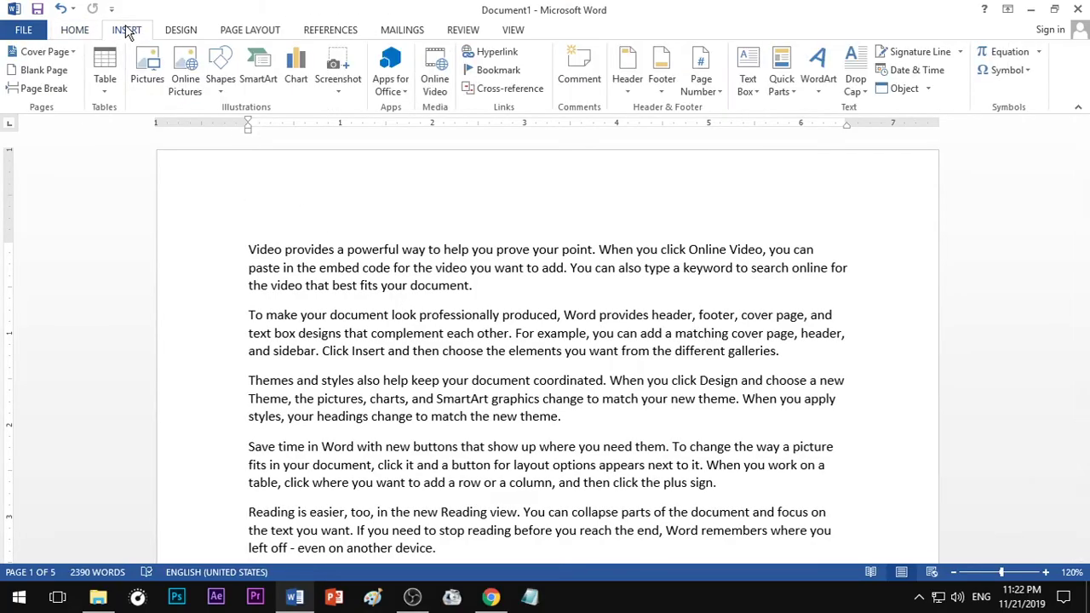
left_click(630, 85)
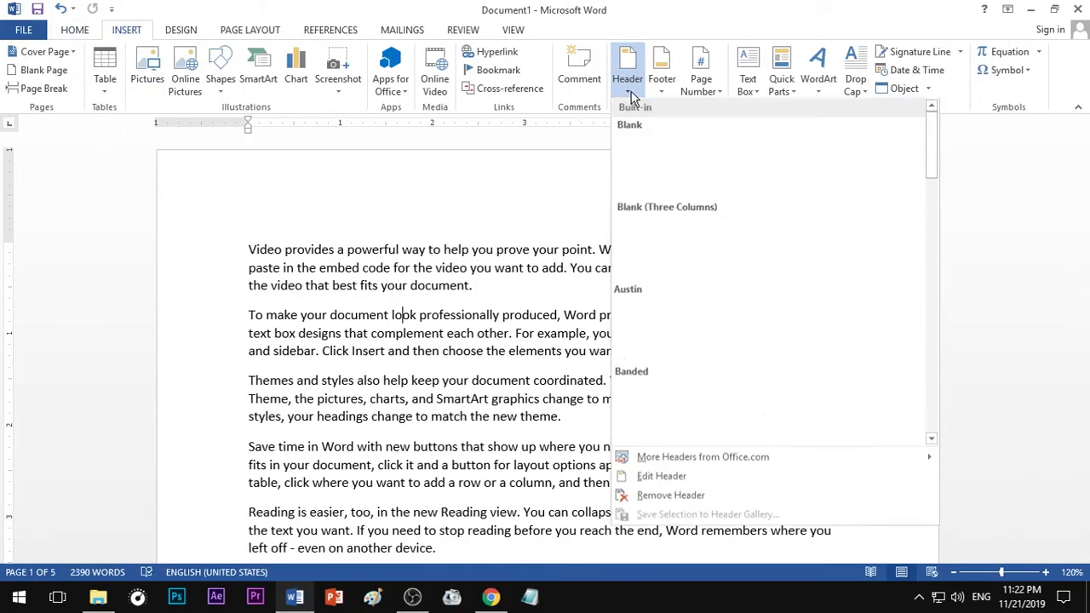
scroll(720, 263, "down", 10)
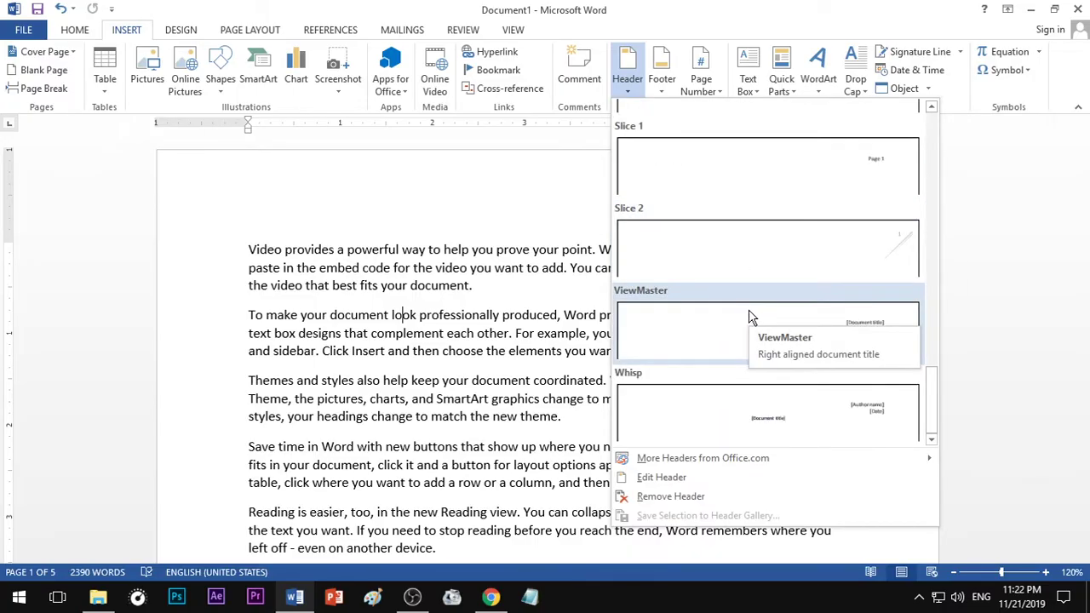
scroll(758, 272, "up", 4)
scroll(760, 253, "down", 3)
scroll(760, 253, "down", 3)
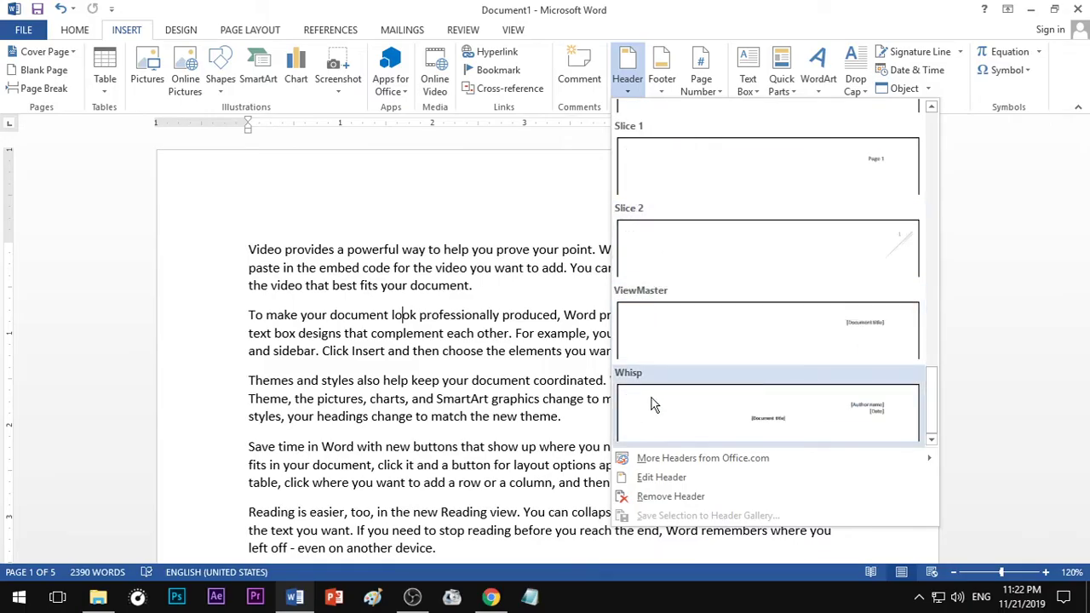
left_click(715, 412)
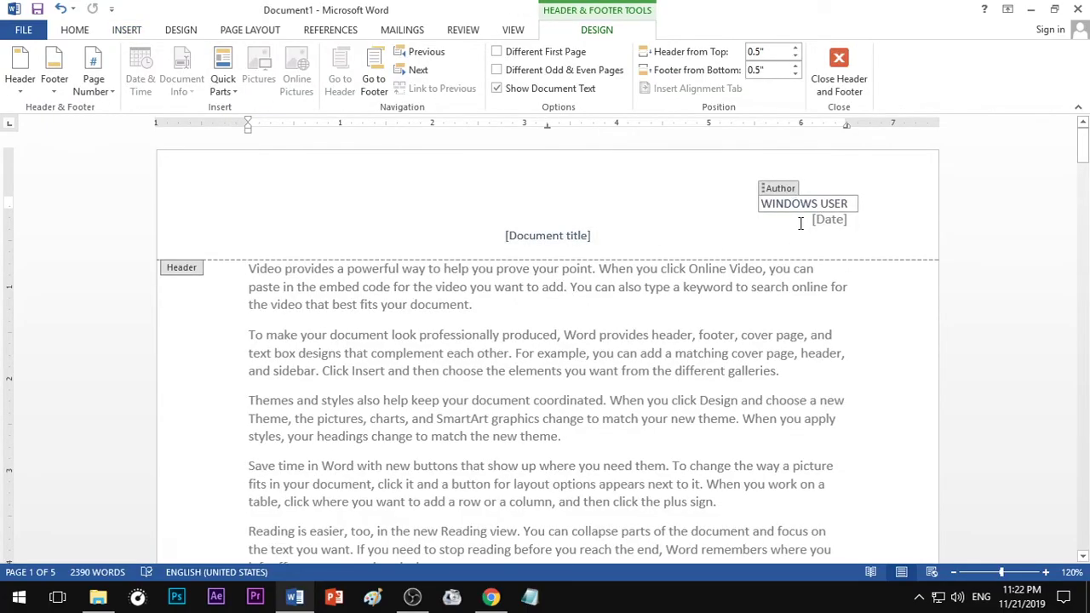
- Delete the [Date] placeholder and set the header title to 'MS WORD TUTORIALS'
left_click(829, 223)
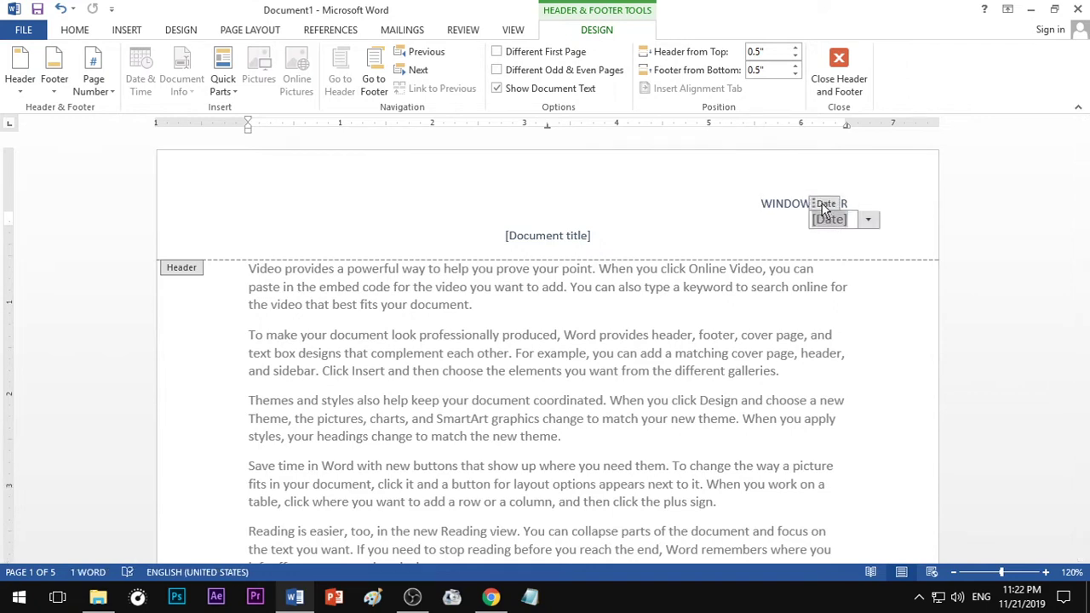
left_click(824, 205)
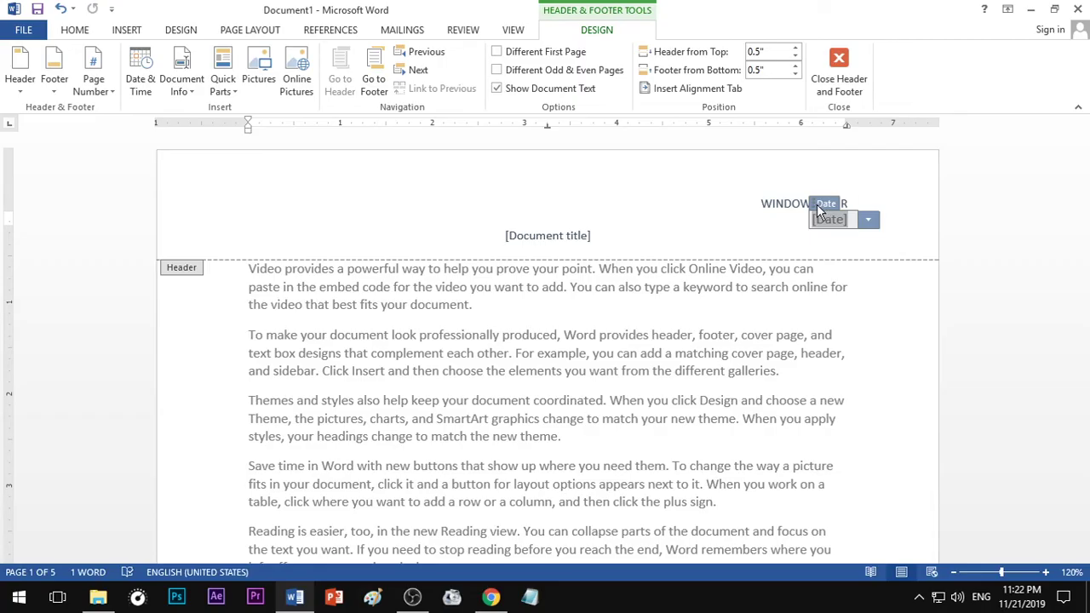
key("Delete")
left_click(569, 238)
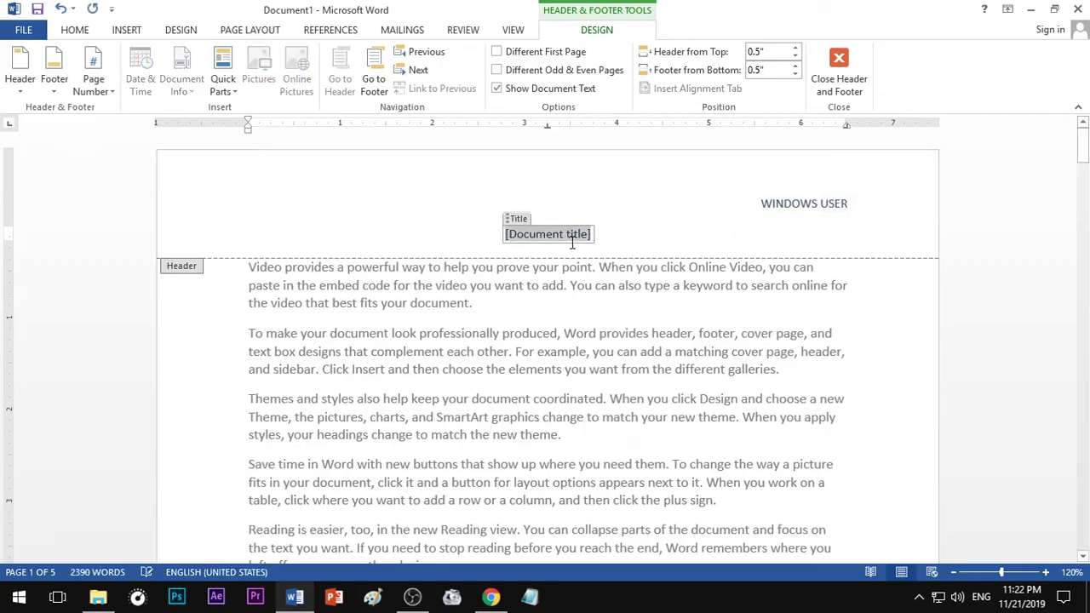
type("MS")
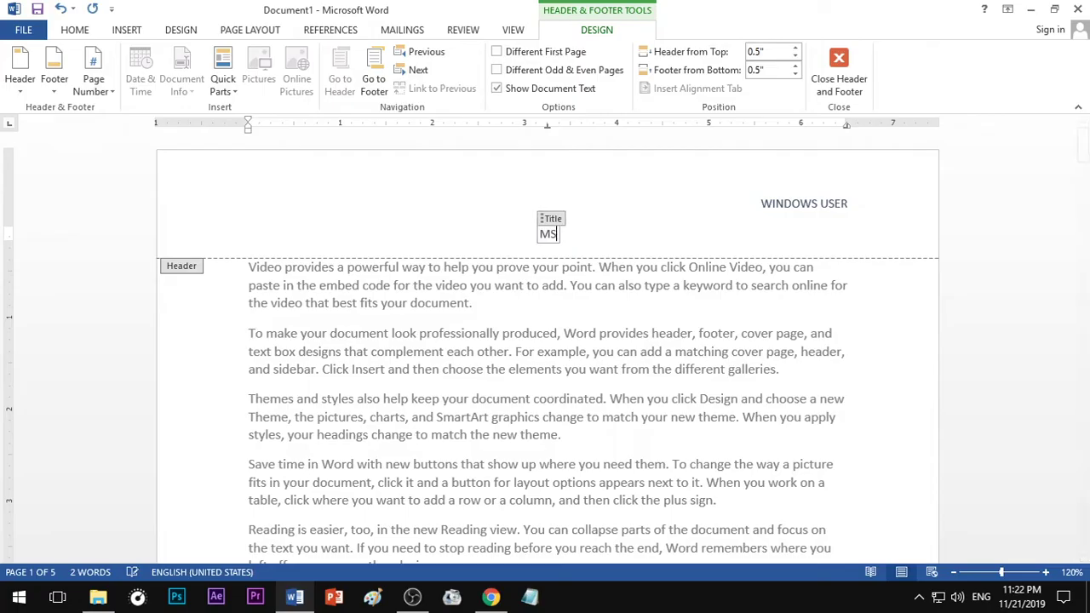
type(" WORD ")
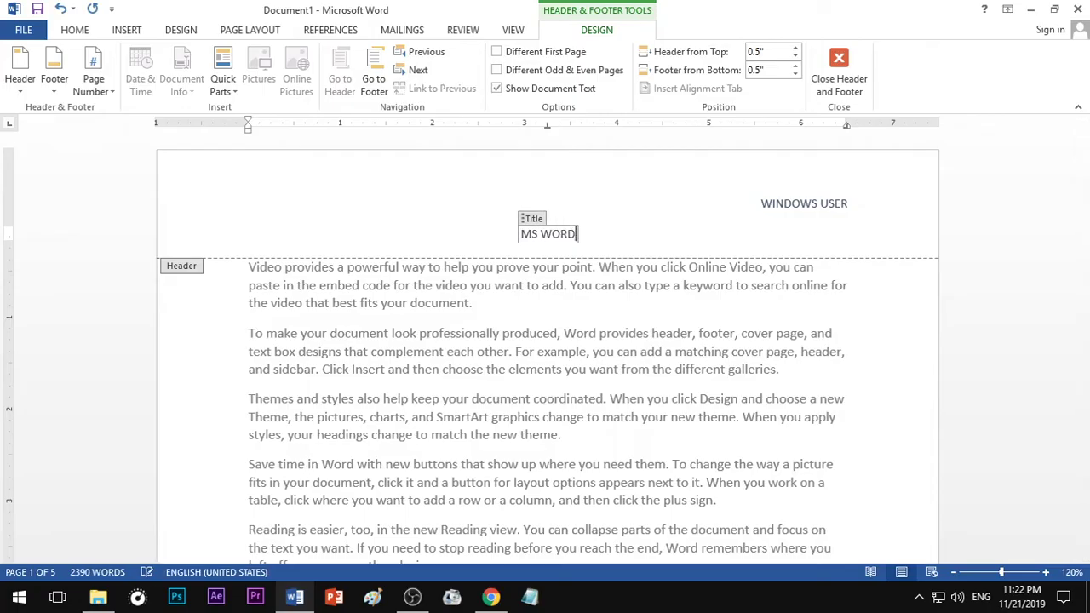
type("TUT")
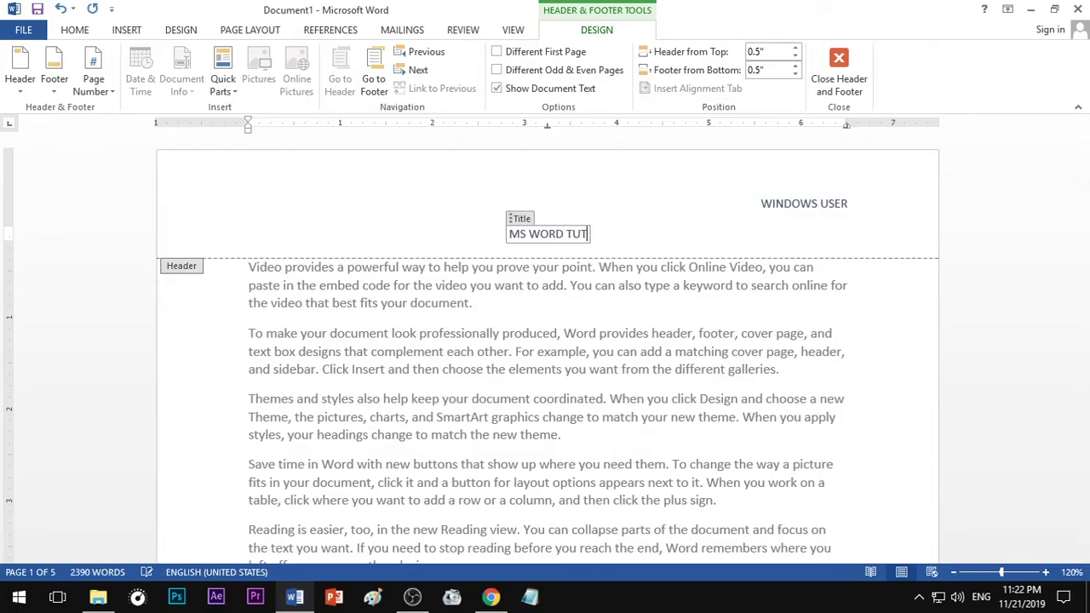
type("ORIALS")
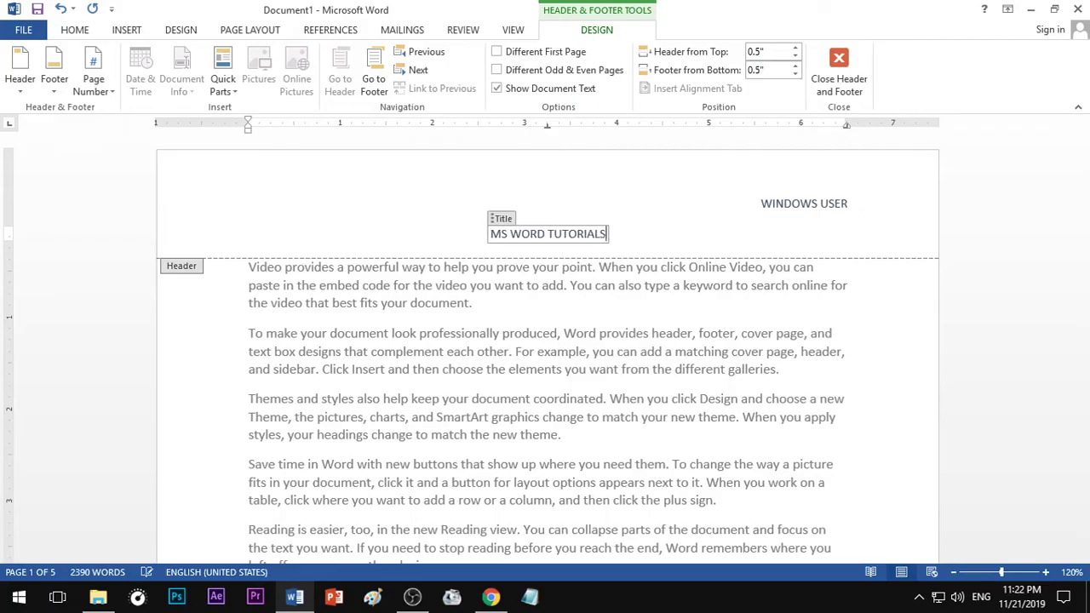
- Replace the WINDOWS USER author text with 'ENDLESS KNOWLEDGE'
left_click(776, 213)
left_click_drag(763, 204, 847, 213)
type("ENDE")
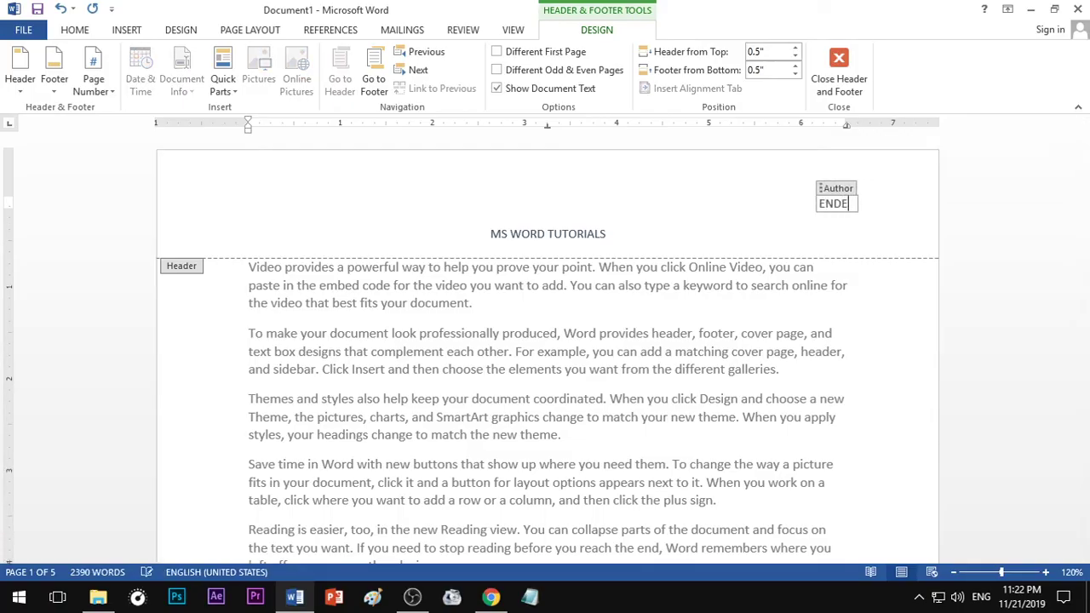
key("BackSpace")
type("LESS ")
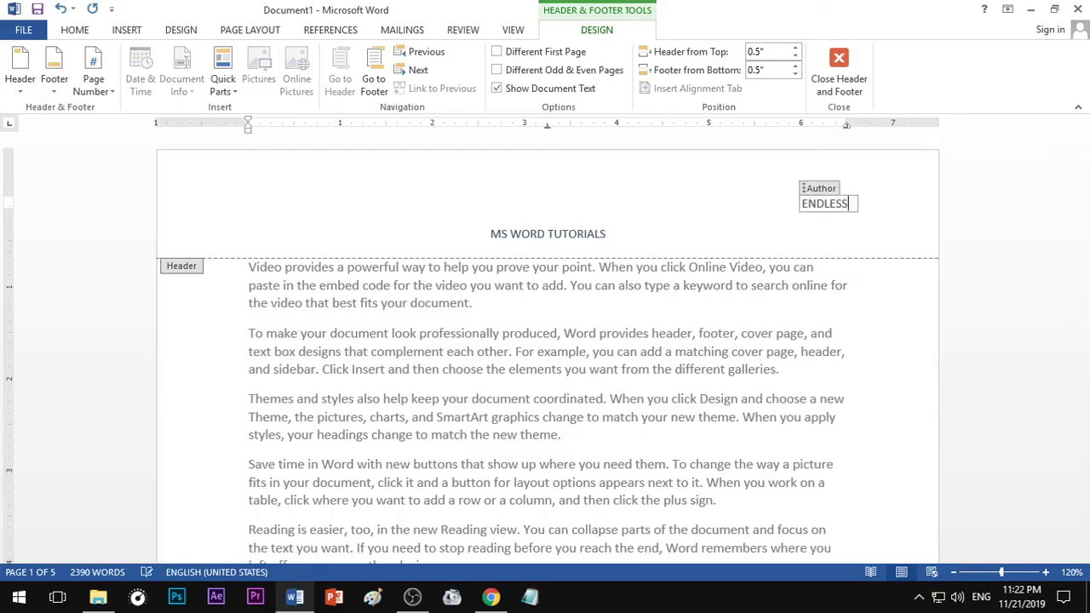
type("KNOWLEDGE")
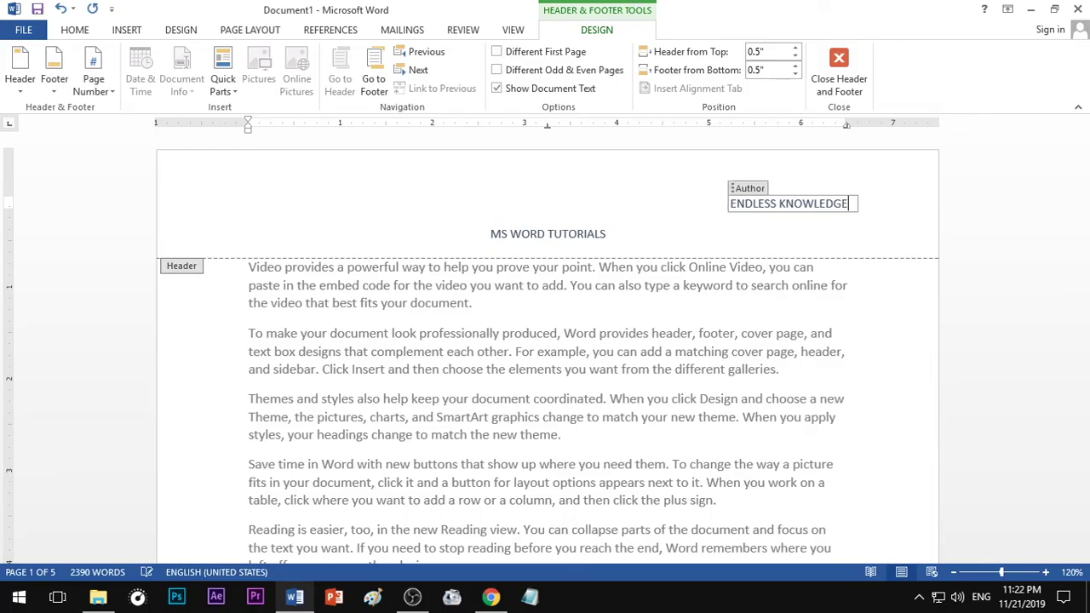
left_click(822, 238)
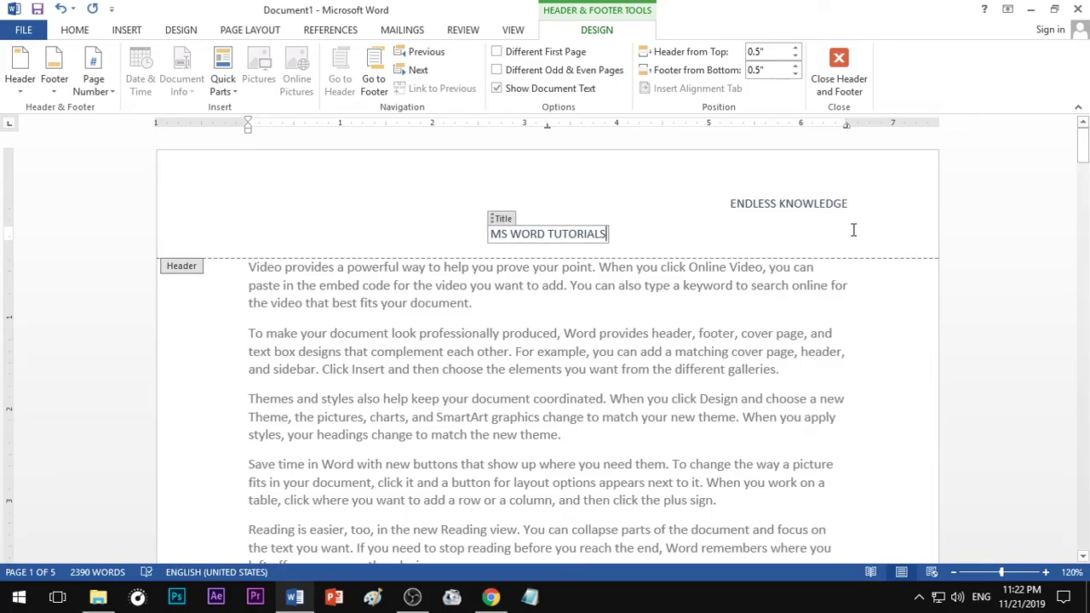
- Insert the date as 'Thursday, November 21, 2019', without automatic updating, under ENDLESS KNOWLEDGE
left_click(829, 221)
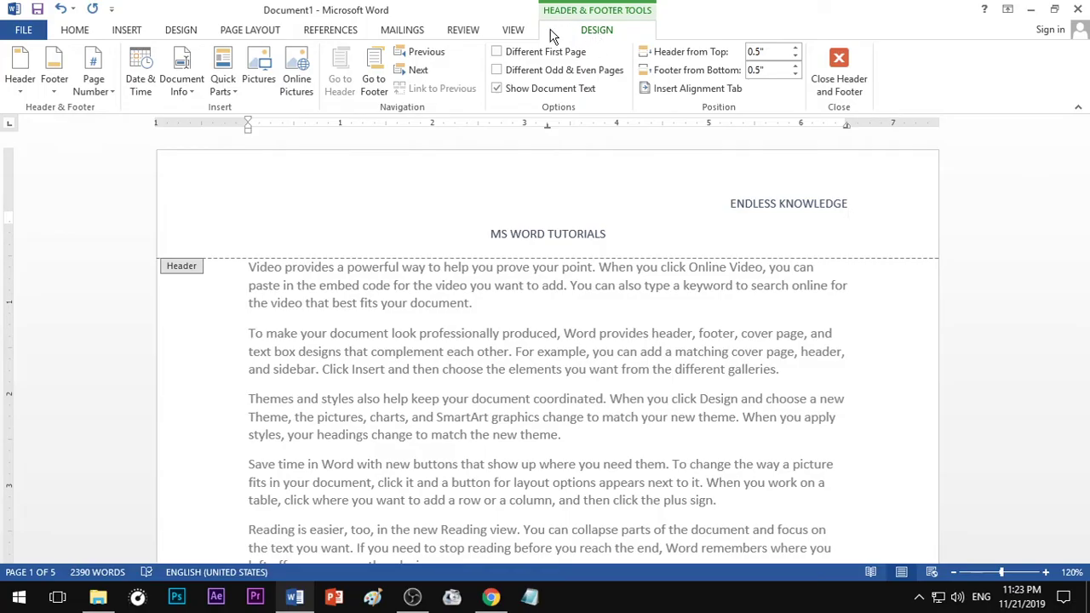
left_click(143, 80)
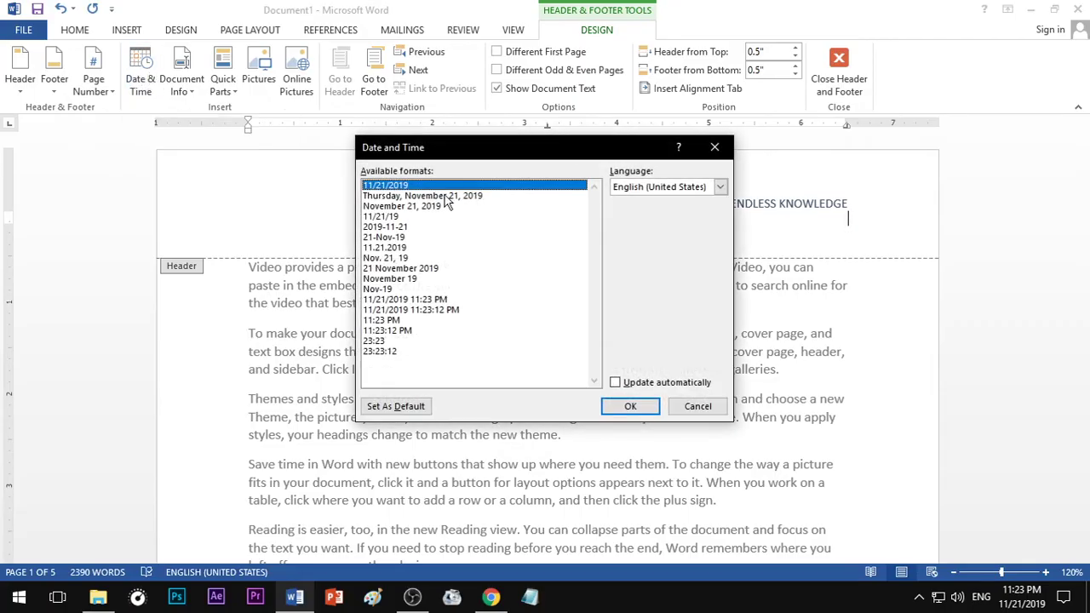
left_click(417, 266)
left_click(407, 309)
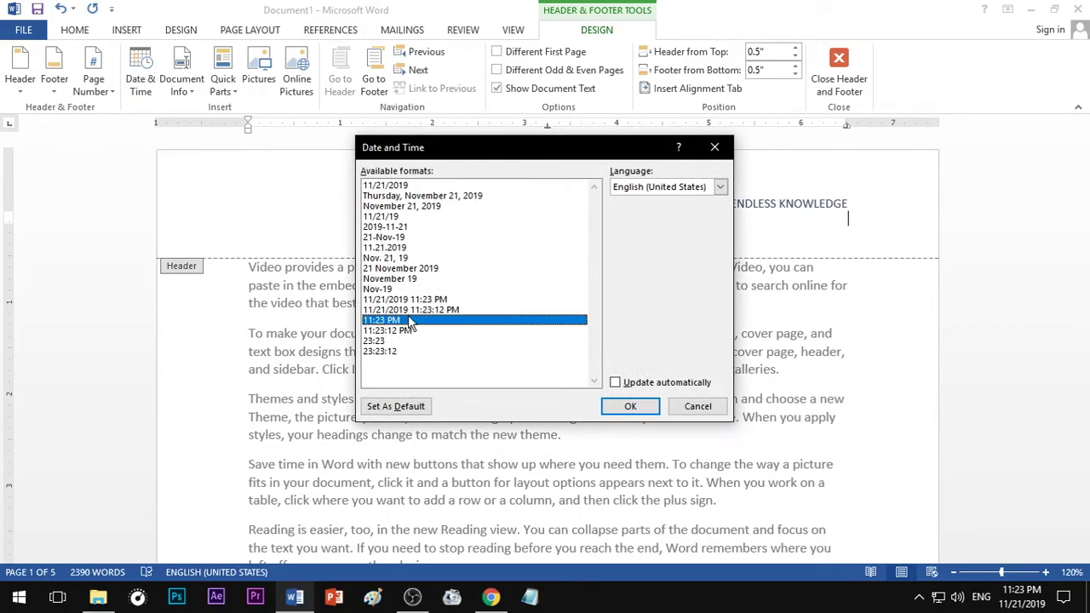
left_click(395, 350)
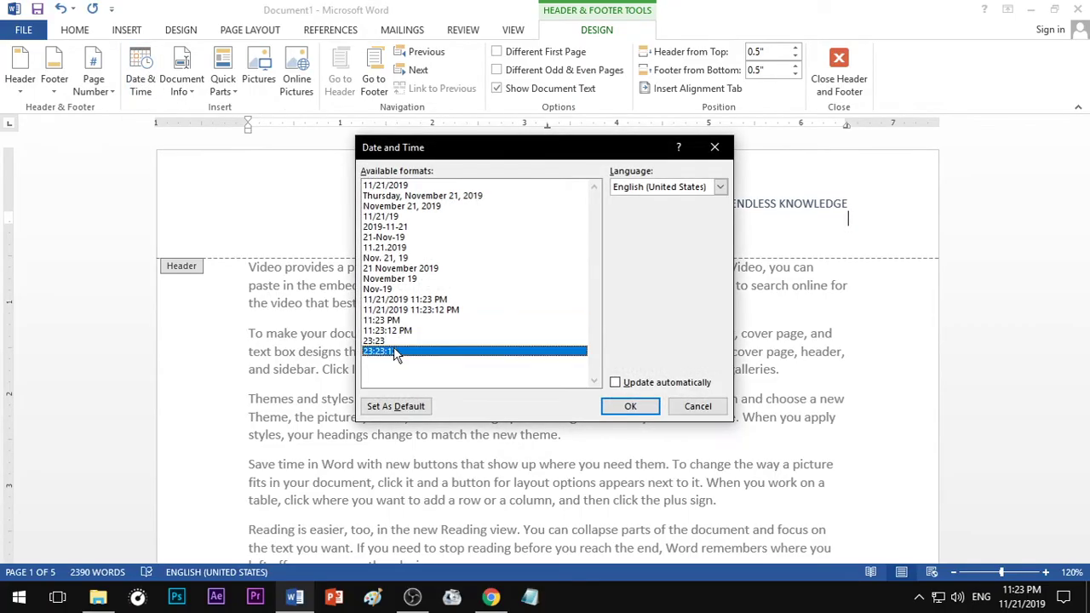
left_click(429, 196)
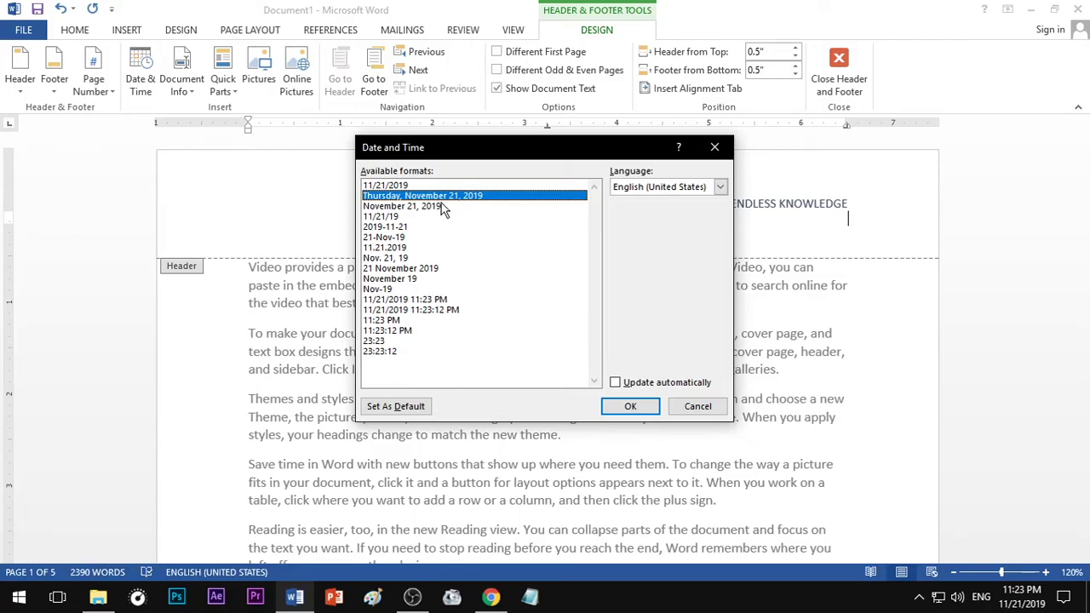
left_click(628, 388)
left_click(628, 387)
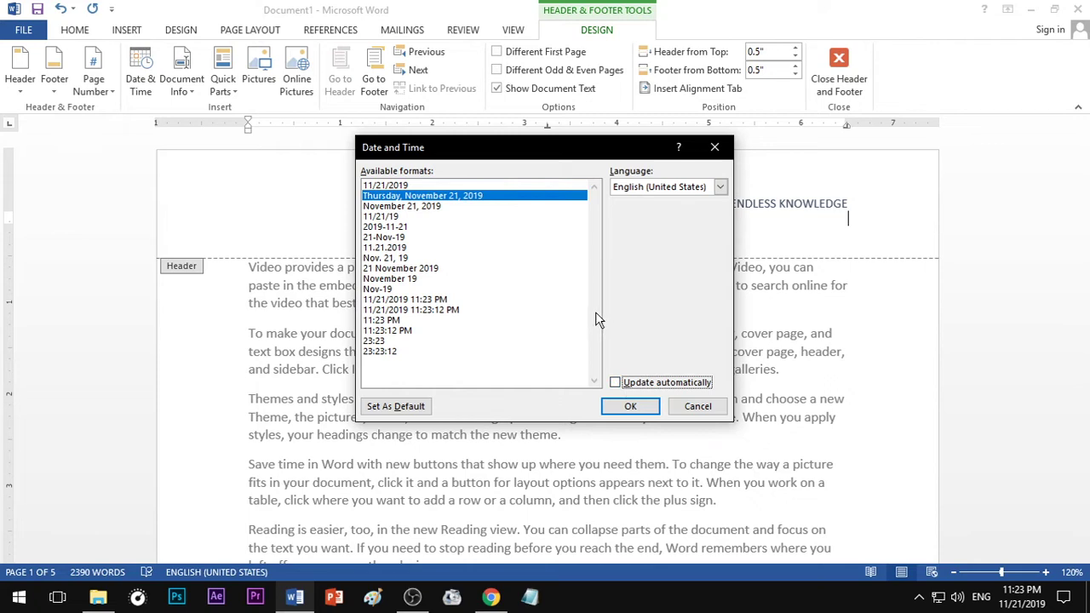
left_click(629, 406)
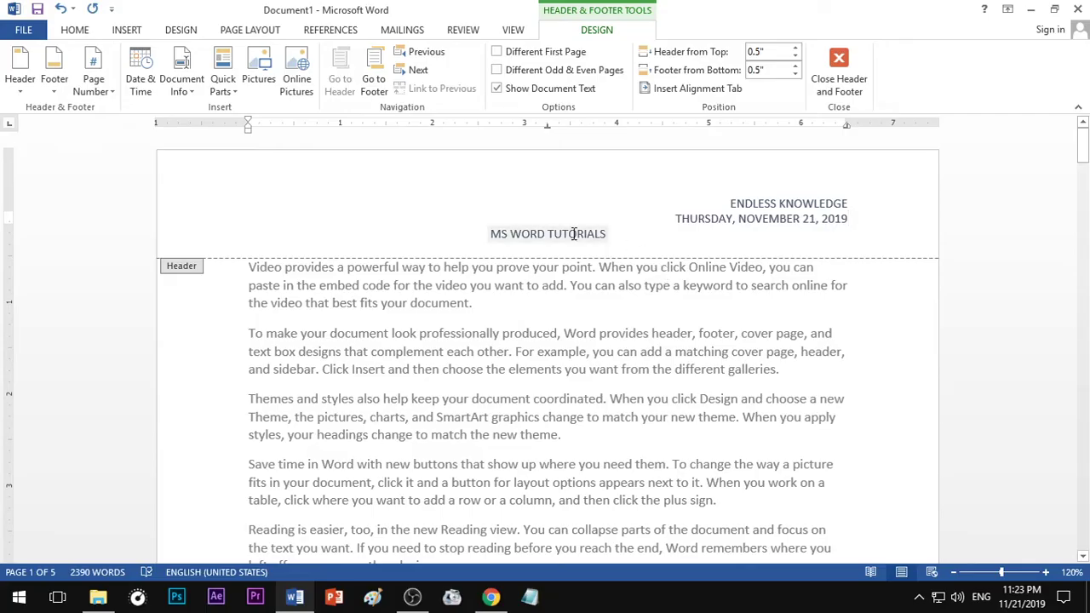
- Switch from the header to page 1's empty footer
scroll(574, 236, "down", 10)
left_click(554, 292)
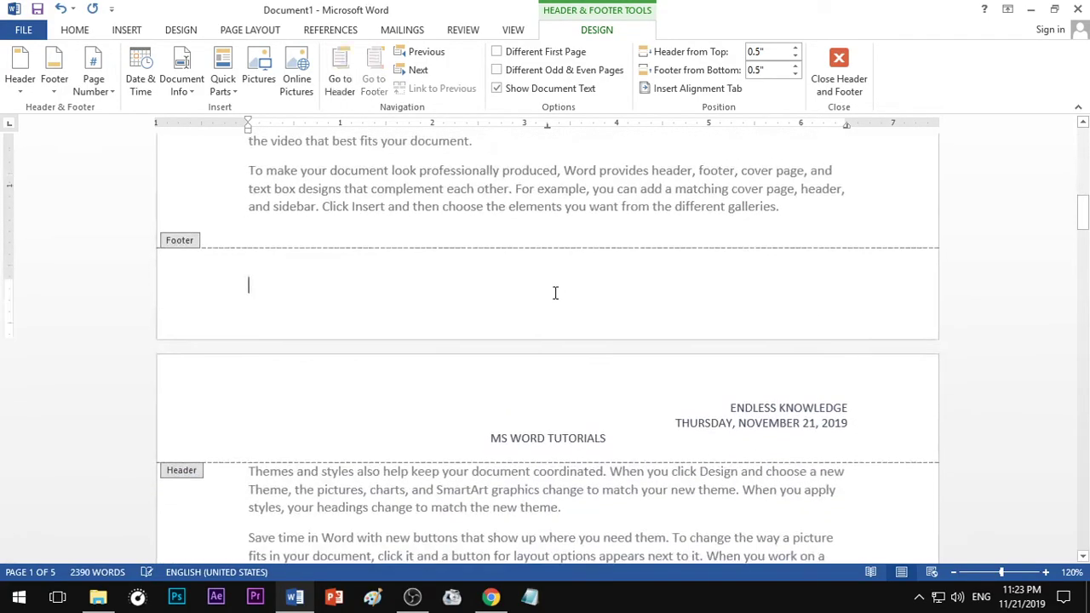
left_click(55, 91)
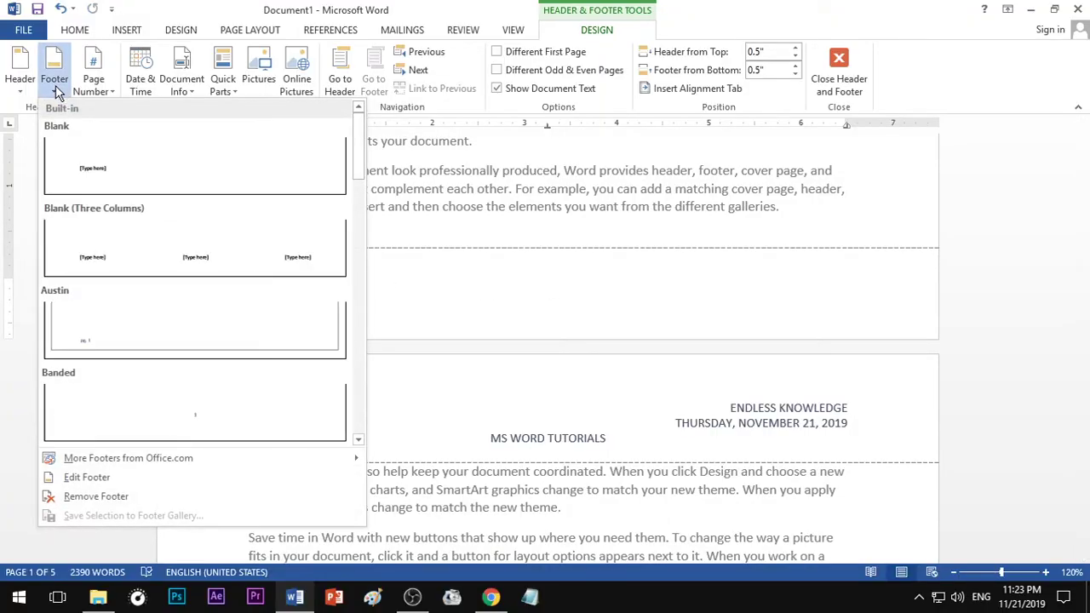
scroll(136, 153, "down", 10)
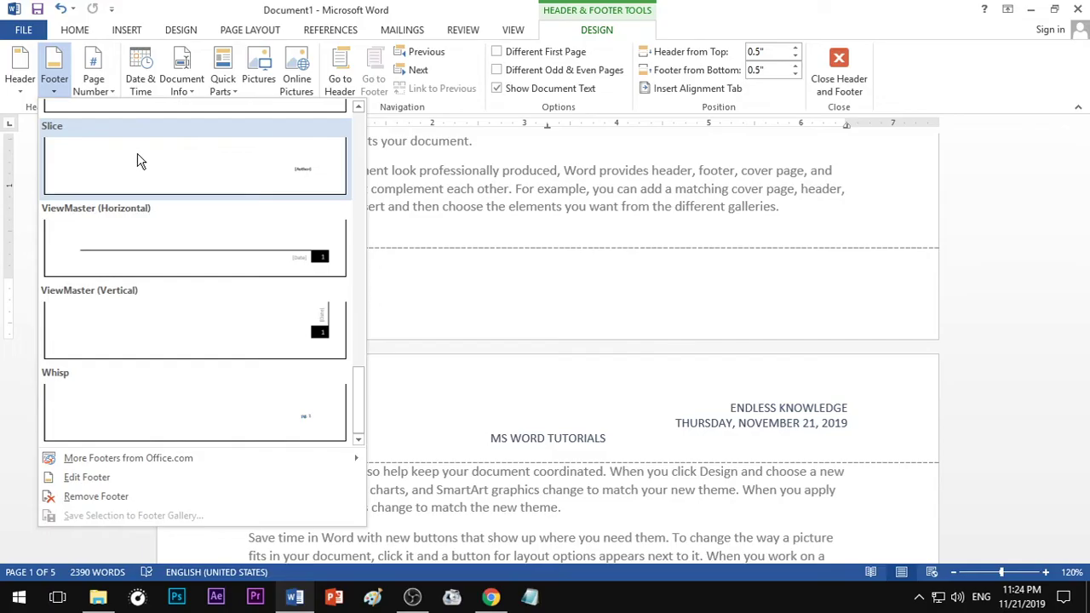
scroll(139, 161, "up", 6)
scroll(139, 163, "down", 3)
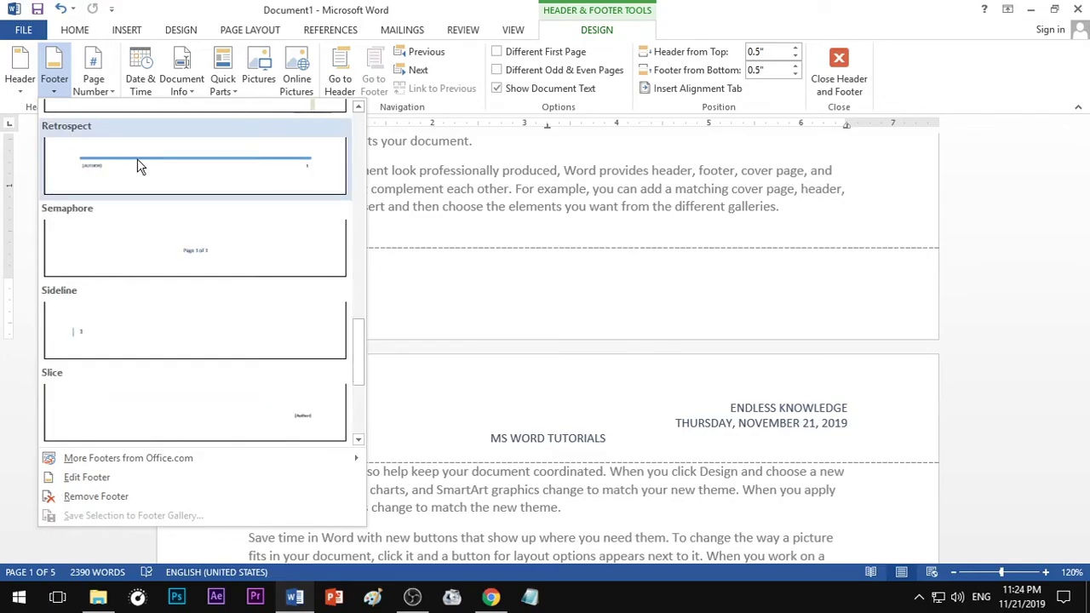
scroll(137, 158, "down", 3)
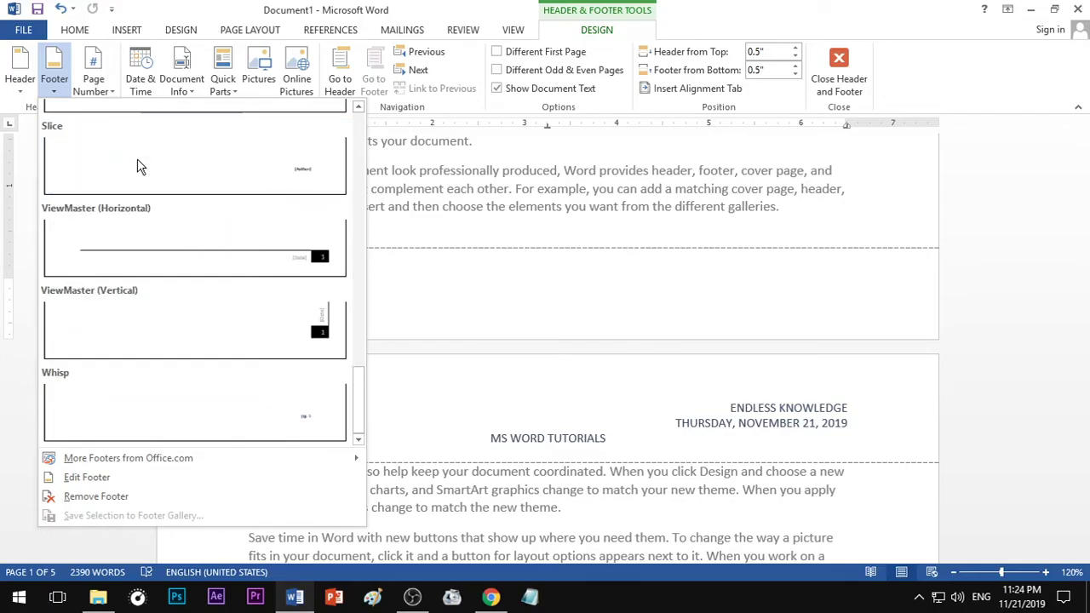
left_click(252, 414)
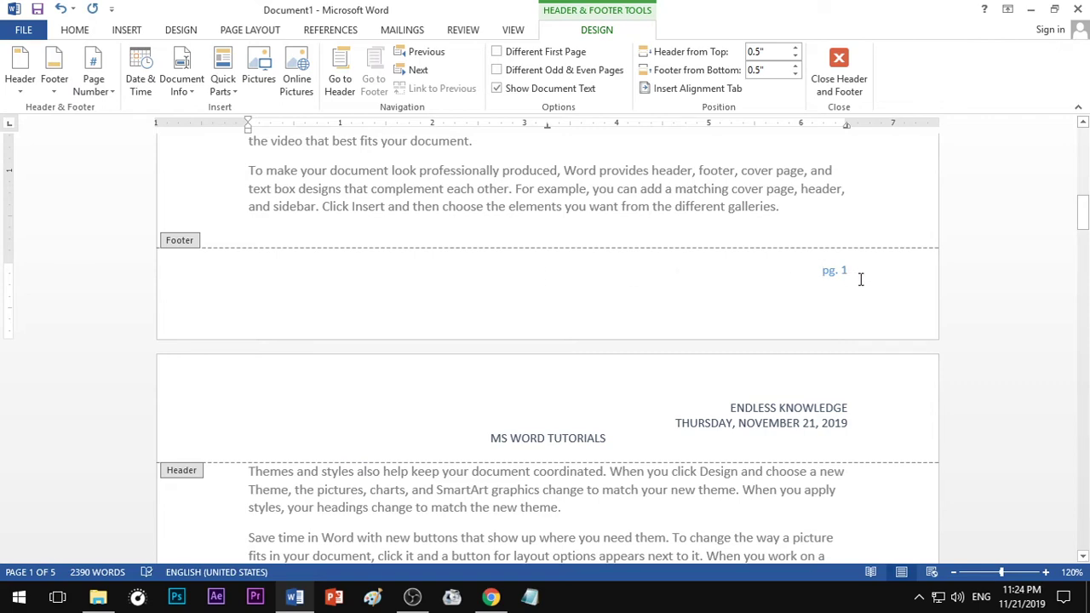
scroll(859, 280, "down", 10)
scroll(847, 288, "down", 10)
scroll(870, 380, "down", 3)
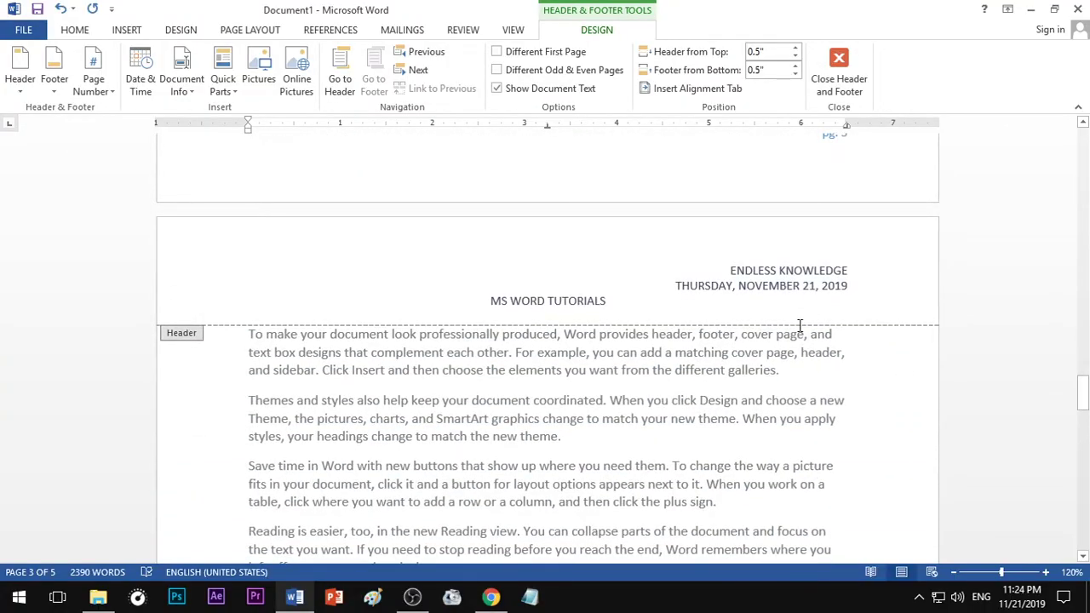
scroll(800, 325, "up", 20)
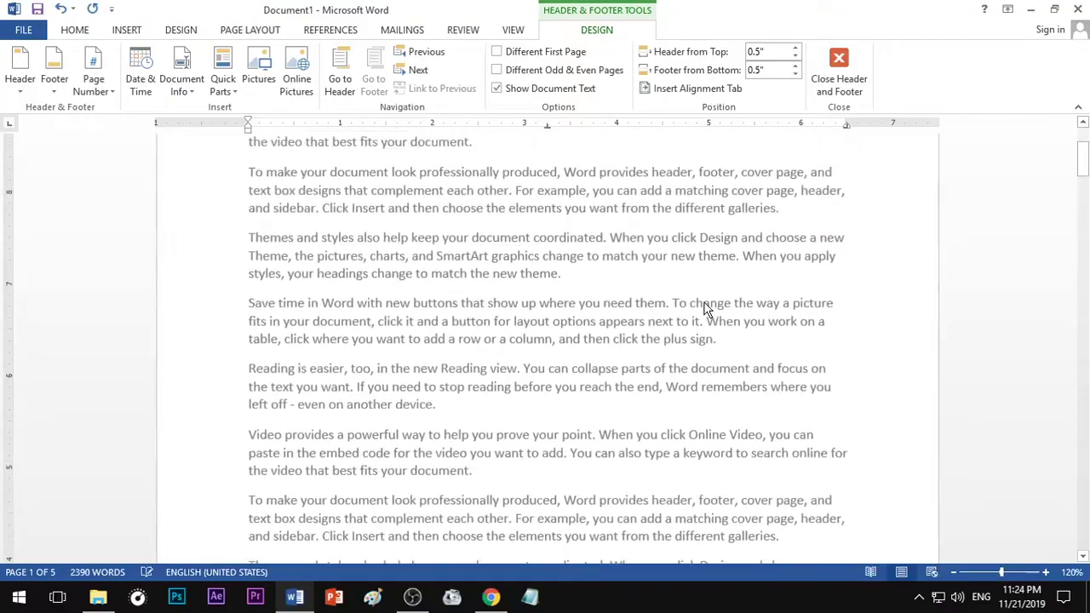
scroll(705, 309, "up", 3)
left_click(613, 219)
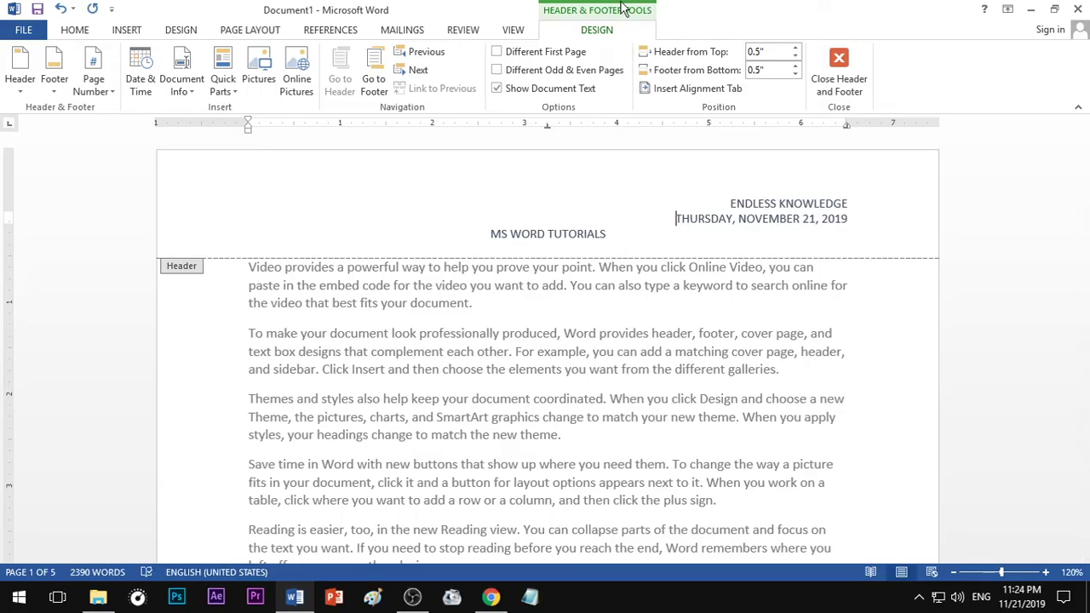
left_click(496, 52)
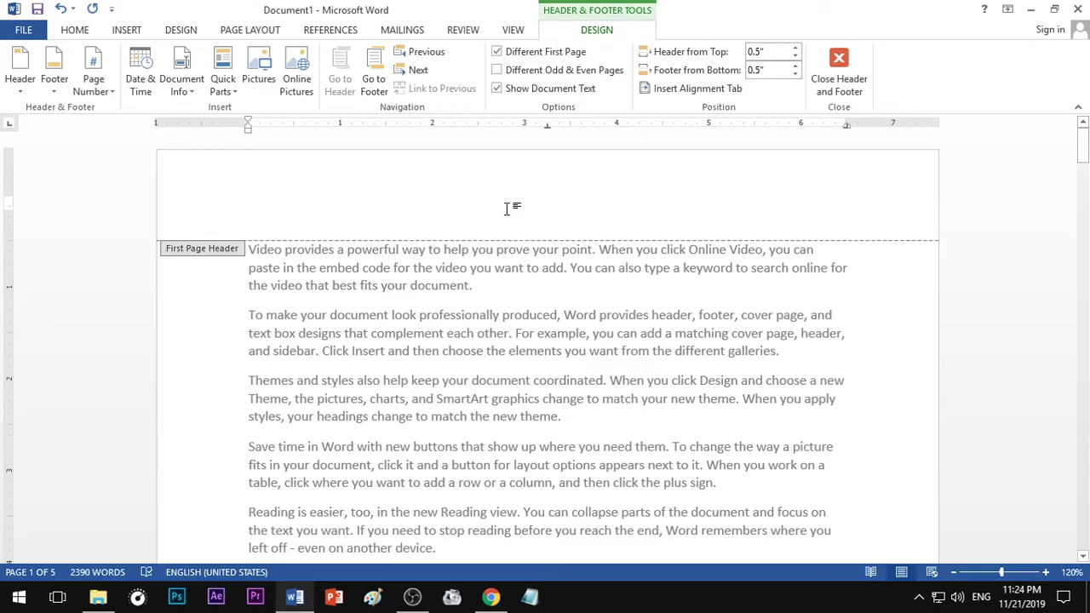
scroll(507, 208, "down", 20)
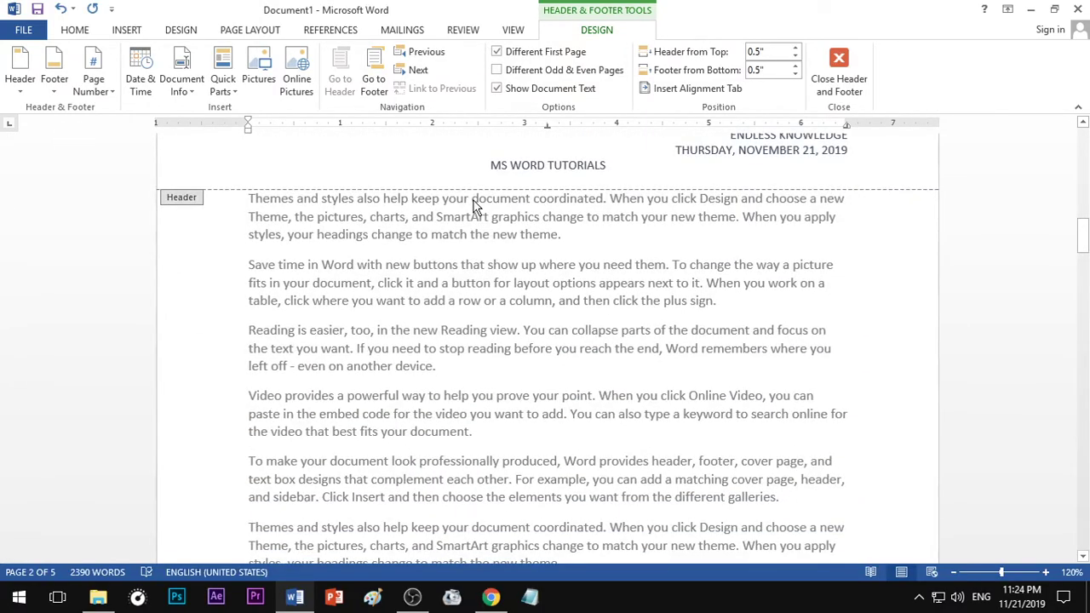
scroll(474, 202, "up", 20)
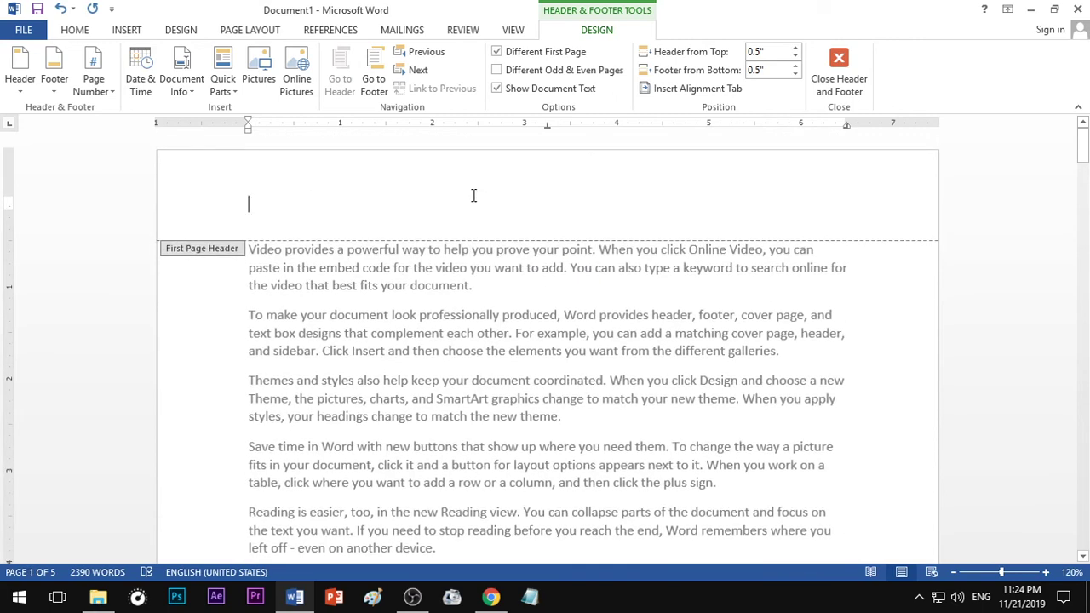
left_click(548, 53)
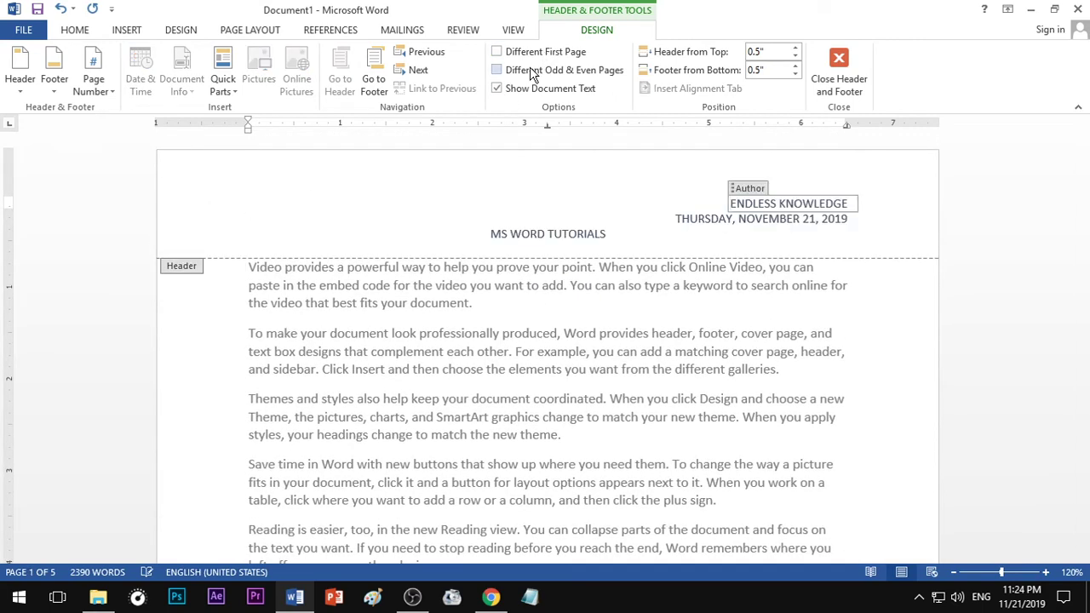
left_click(530, 74)
scroll(428, 189, "down", 1)
scroll(428, 189, "down", 6)
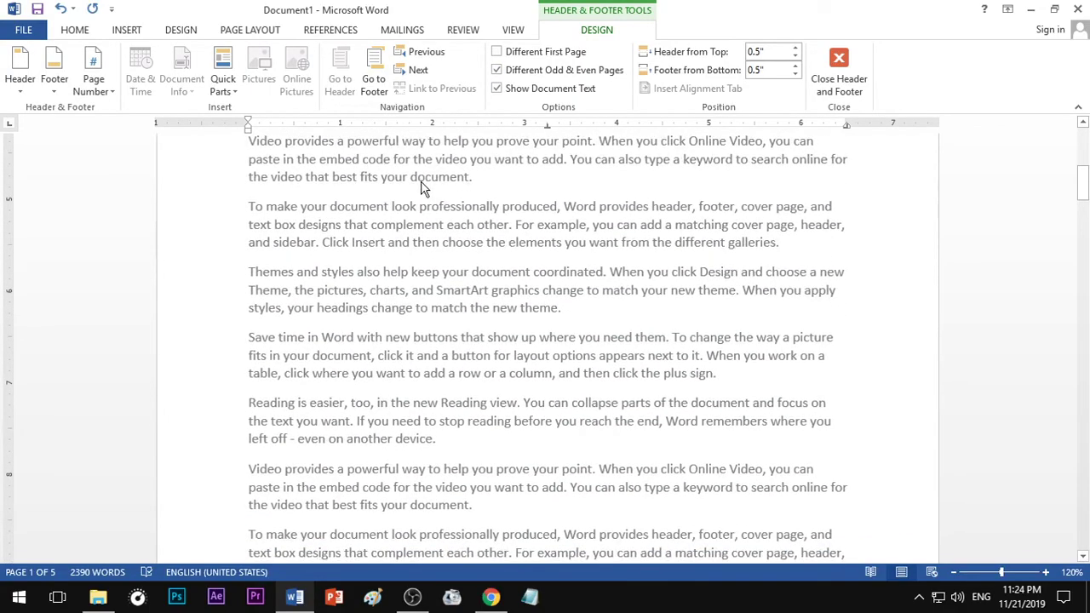
scroll(423, 189, "down", 8)
scroll(423, 196, "down", 3, "ctrl")
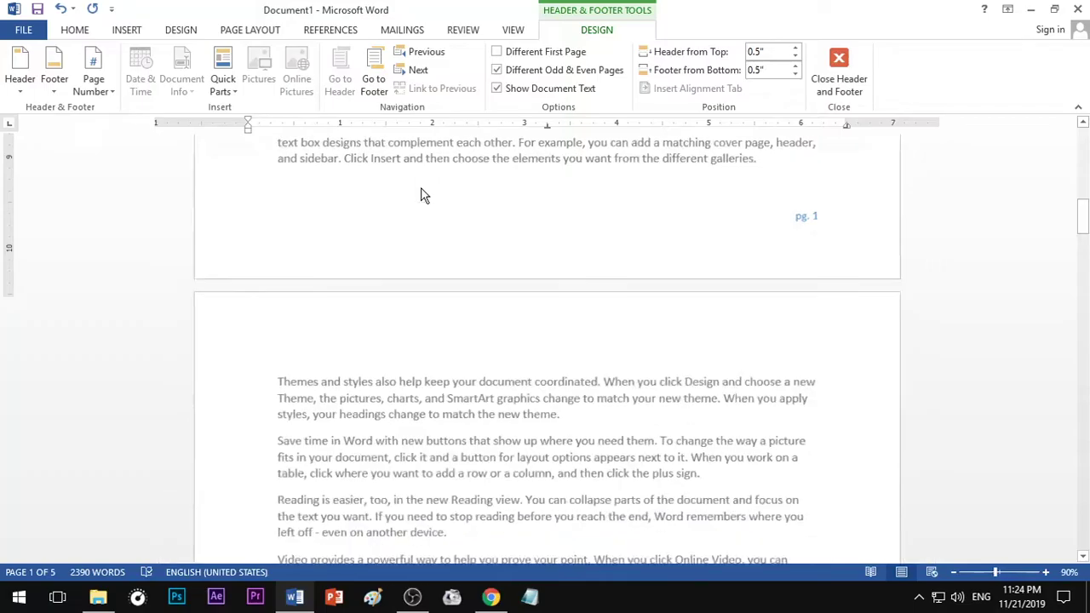
scroll(423, 196, "down", 8, "ctrl")
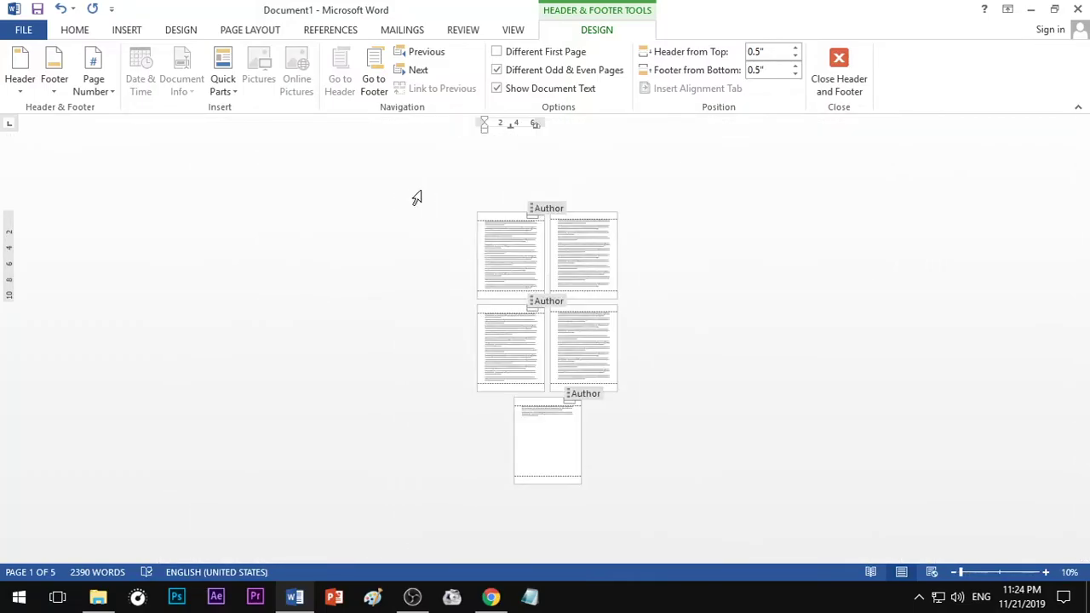
scroll(417, 197, "up", 2, "ctrl")
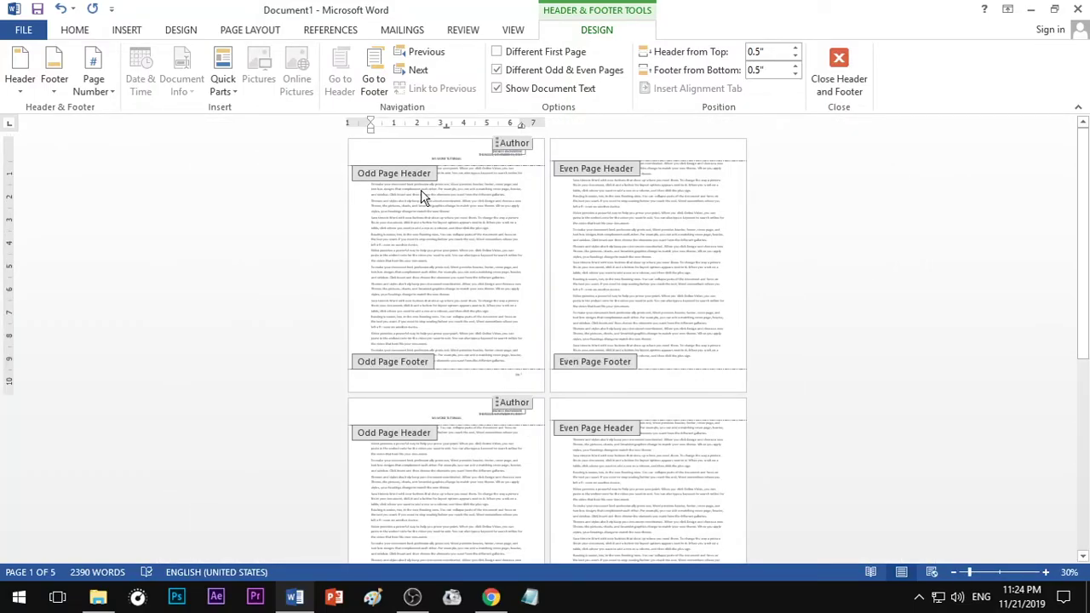
scroll(423, 195, "up", 2, "ctrl")
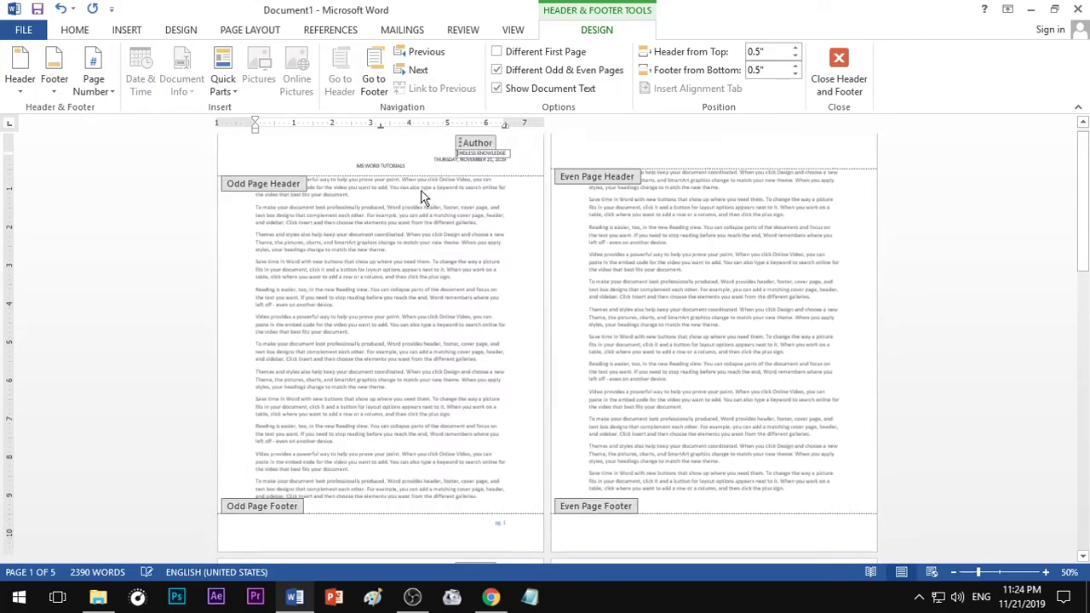
scroll(423, 196, "up", 1, "ctrl")
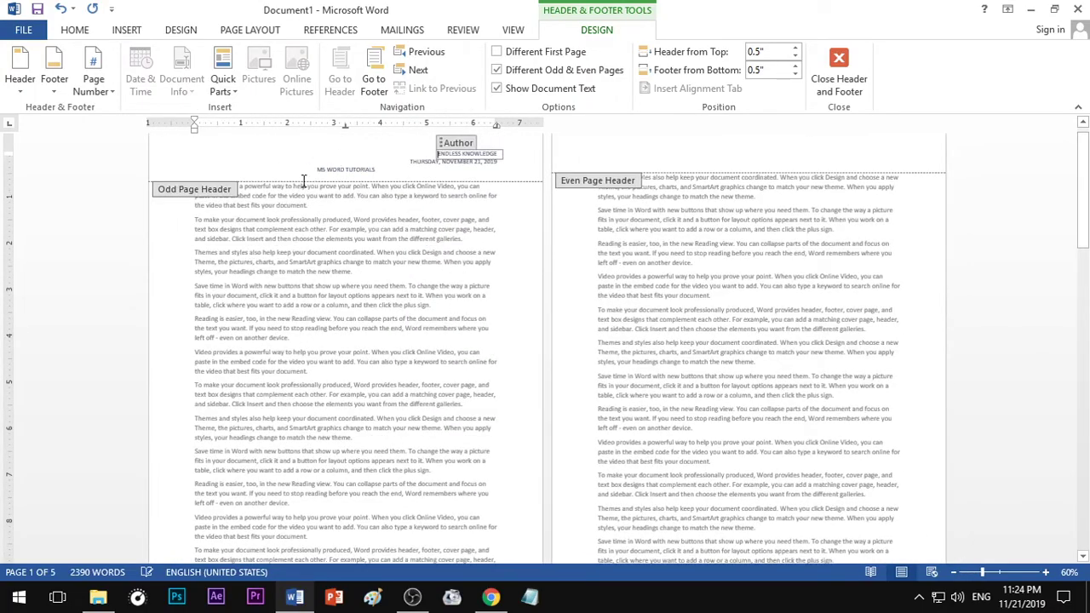
left_click(682, 151)
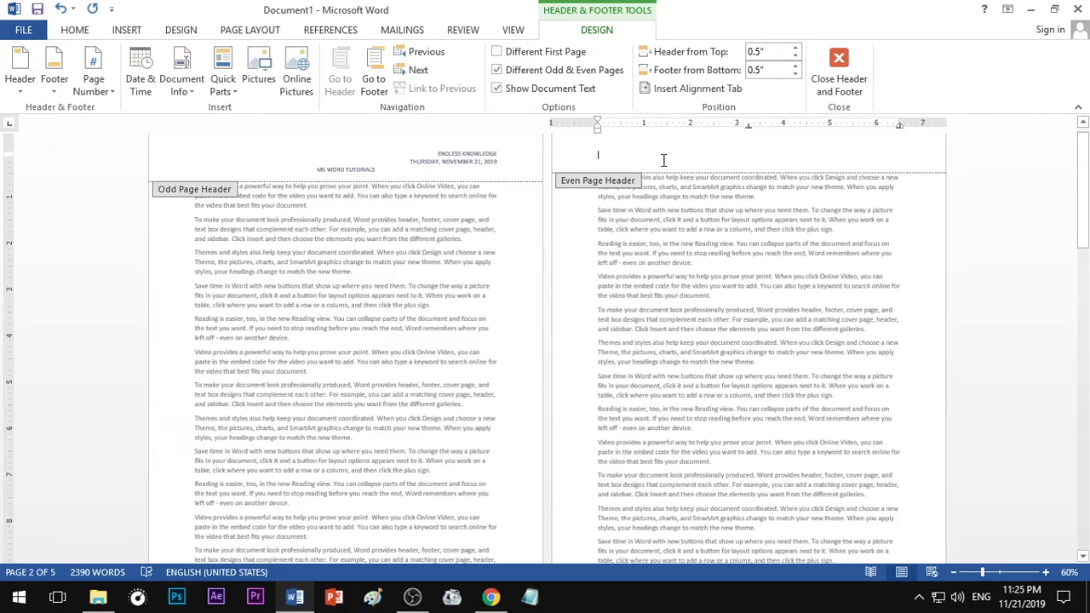
scroll(673, 196, "down", 6)
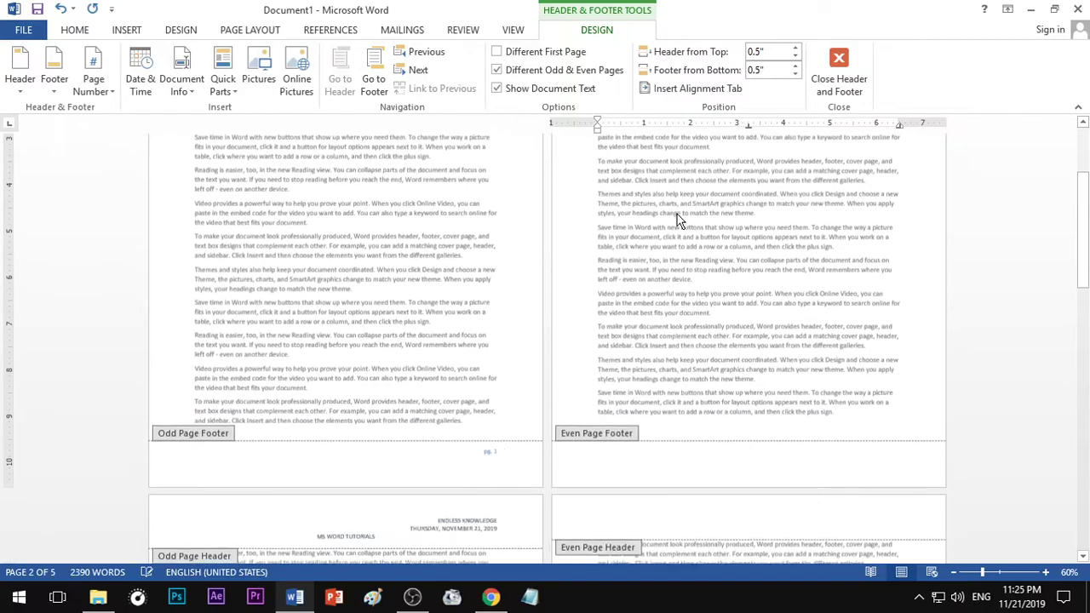
scroll(446, 231, "up", 5)
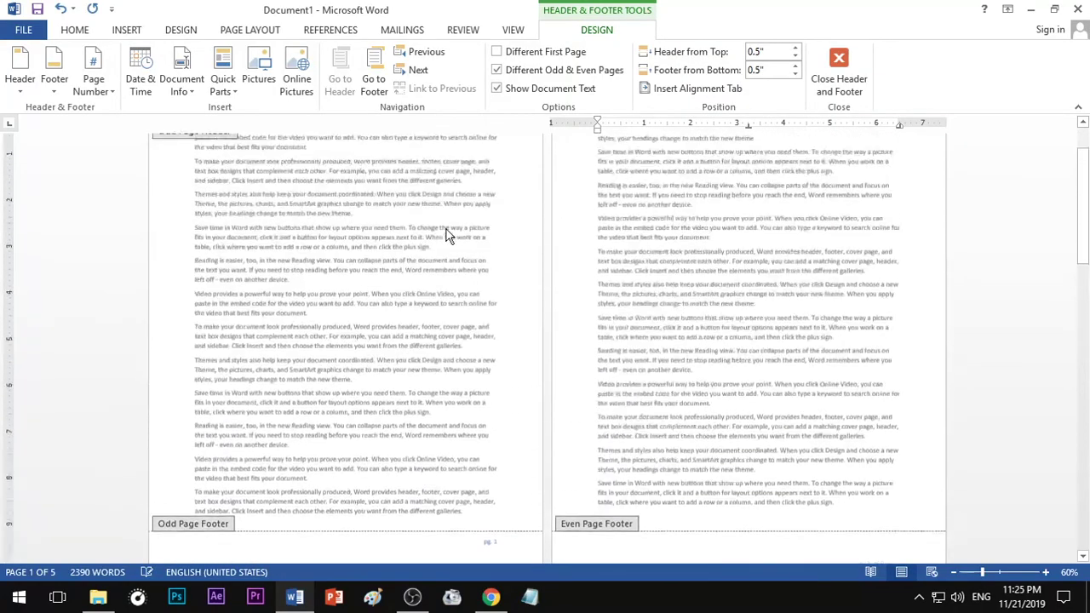
scroll(418, 245, "up", 5, "ctrl")
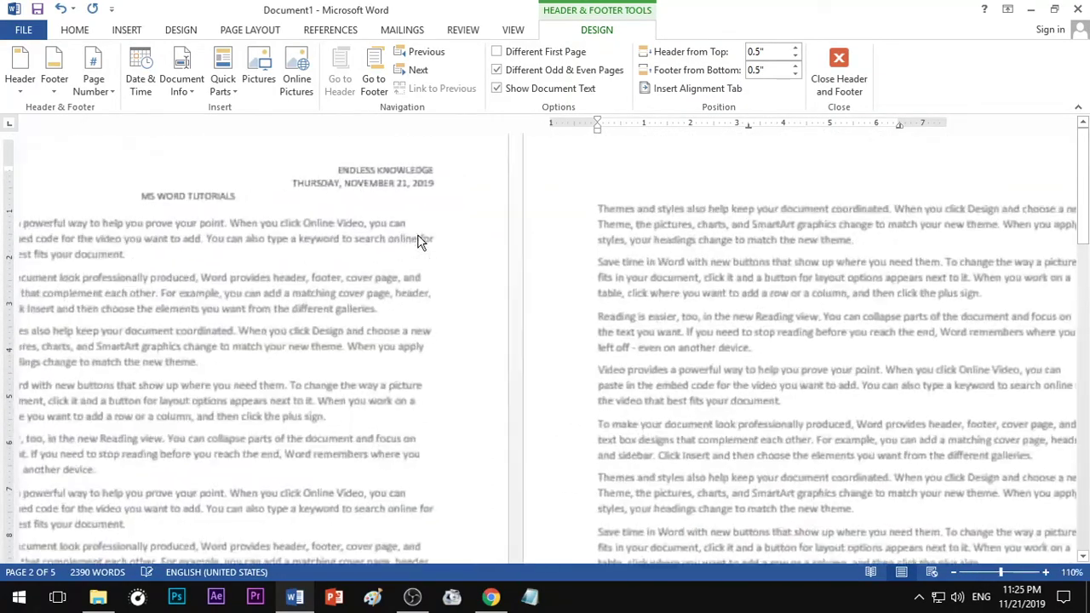
scroll(405, 209, "up", 5, "ctrl")
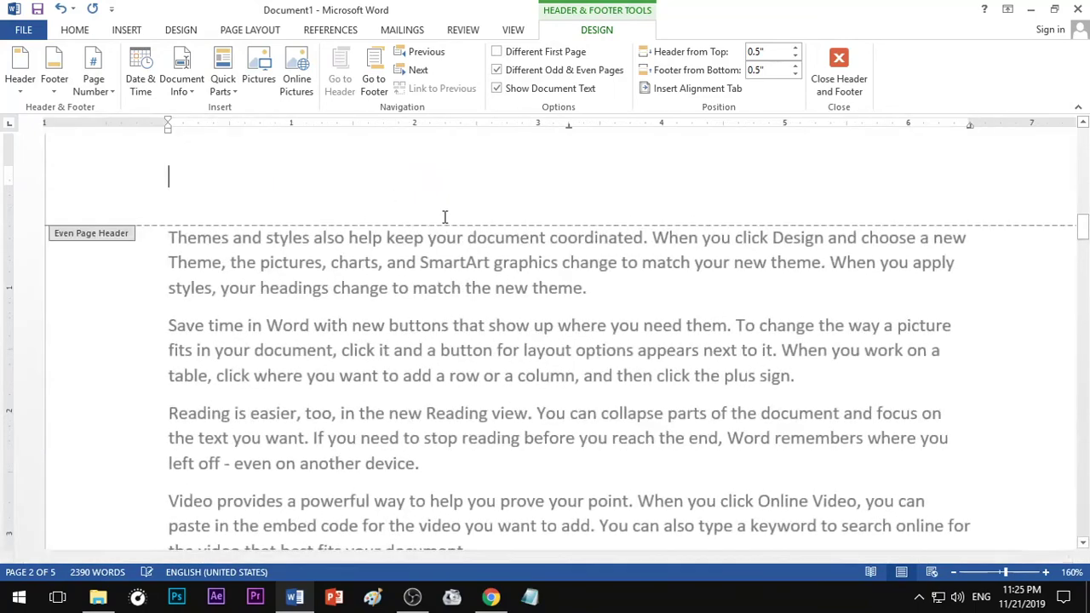
scroll(444, 221, "down", 4)
scroll(443, 221, "up", 3)
left_click(516, 73)
scroll(567, 235, "down", 7, "ctrl")
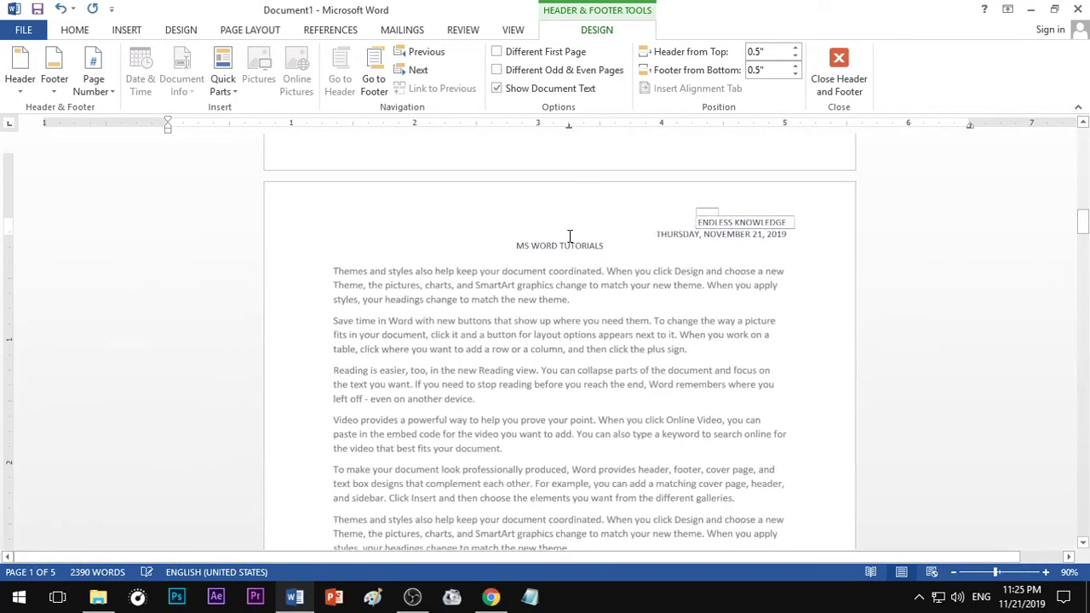
scroll(572, 240, "up", 2)
scroll(574, 243, "up", 1, "ctrl")
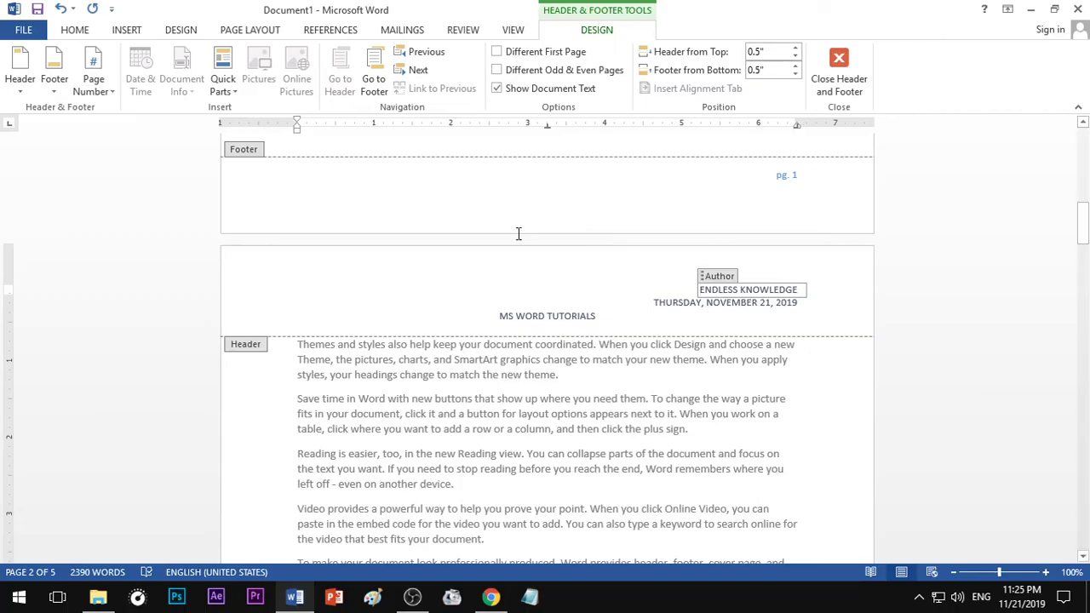
left_click(633, 316)
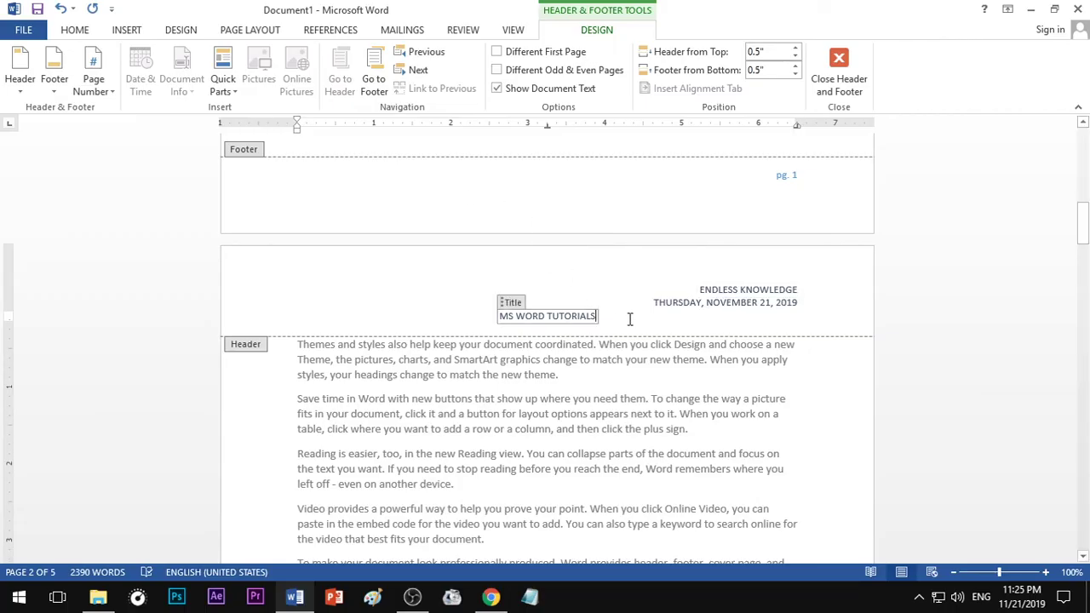